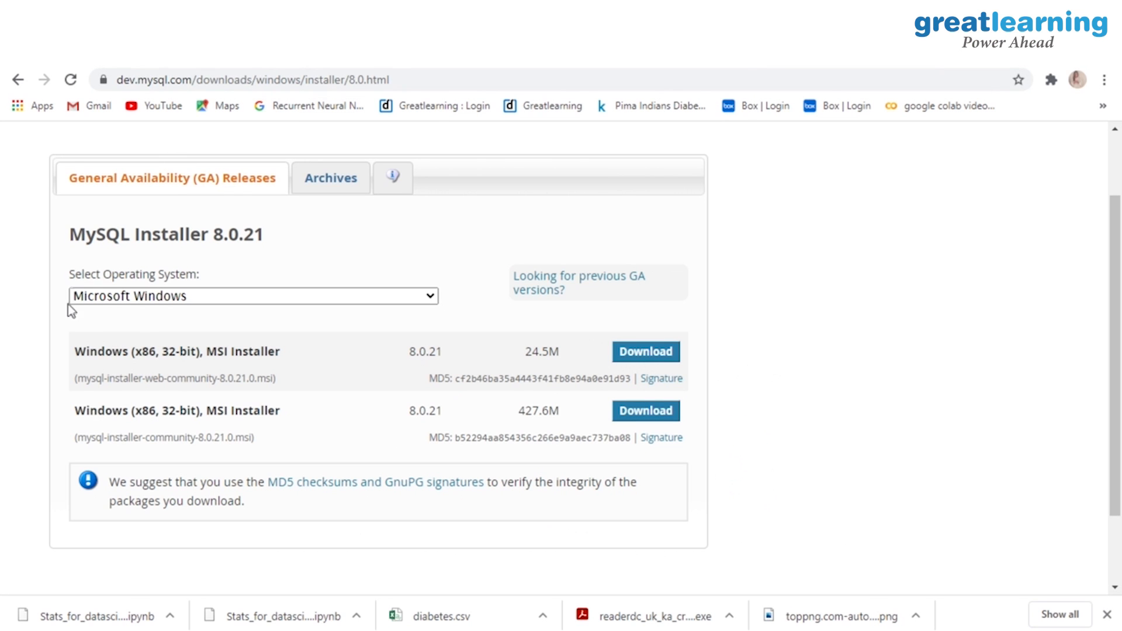
Step: Open a new Chrome tab from the MySQL Installer 8.0.21 download page
key("ctrl+t")
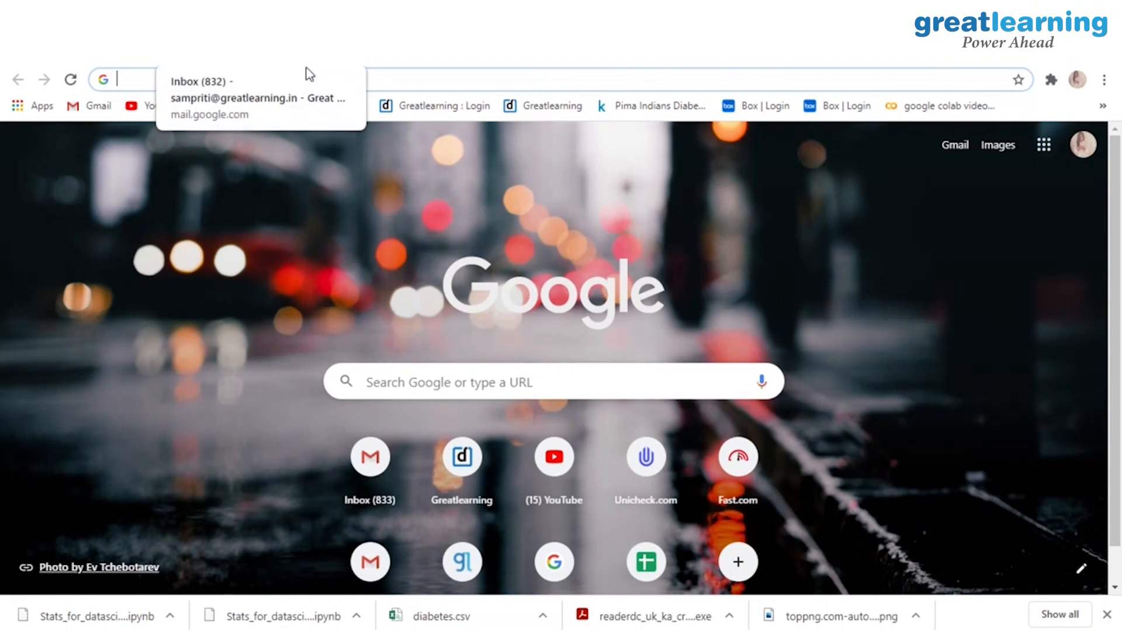
Step: Search Google for 'download mysql' and open the MySQL Downloads result
type("download mysql")
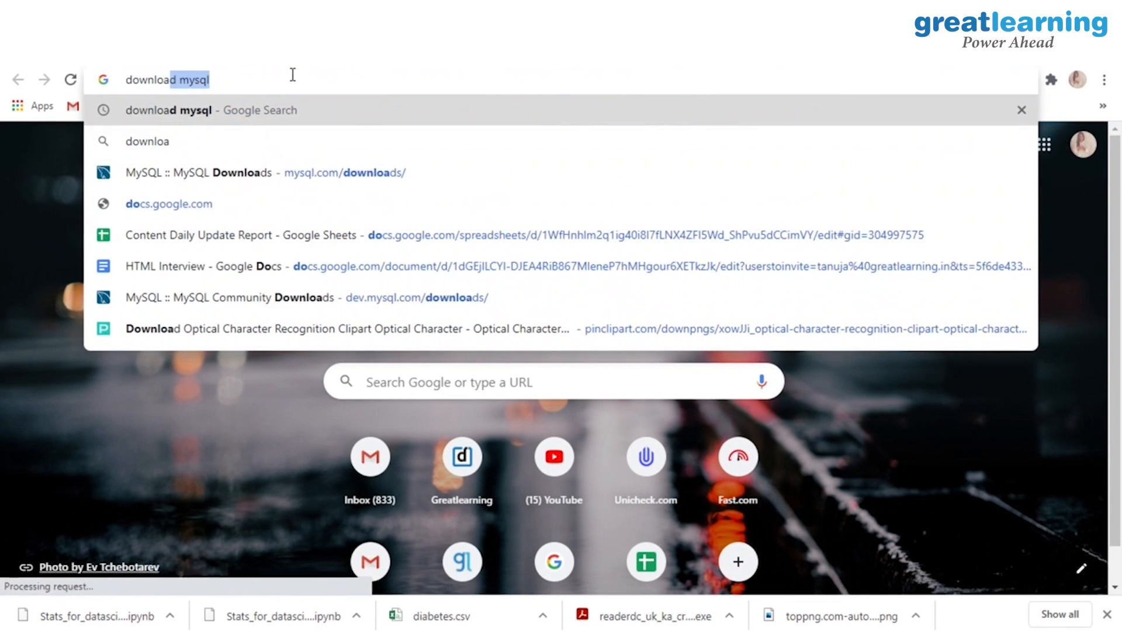
key("Return")
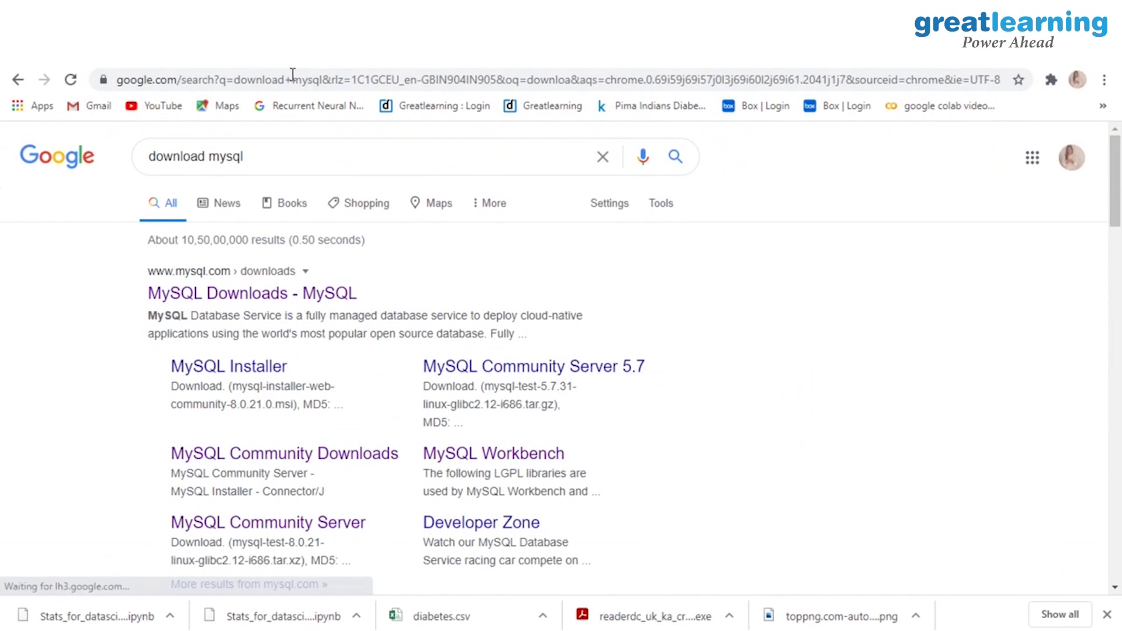
left_click(237, 301)
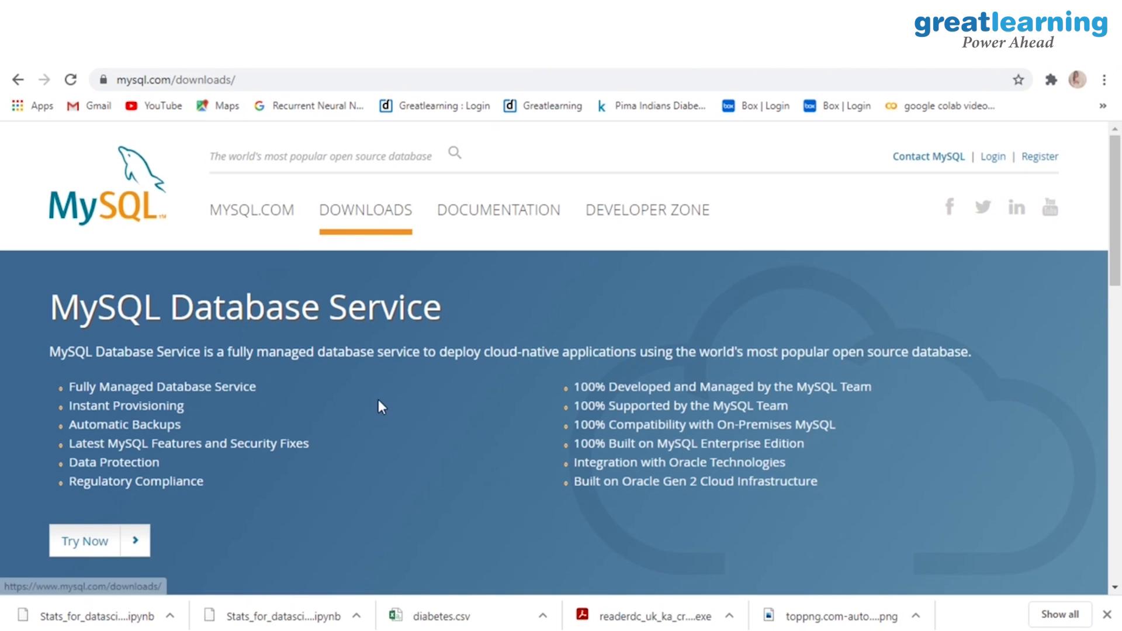
Step: Go to the MySQL Community (GPL) Downloads page
scroll(377, 400, "down", 3)
scroll(378, 399, "down", 6)
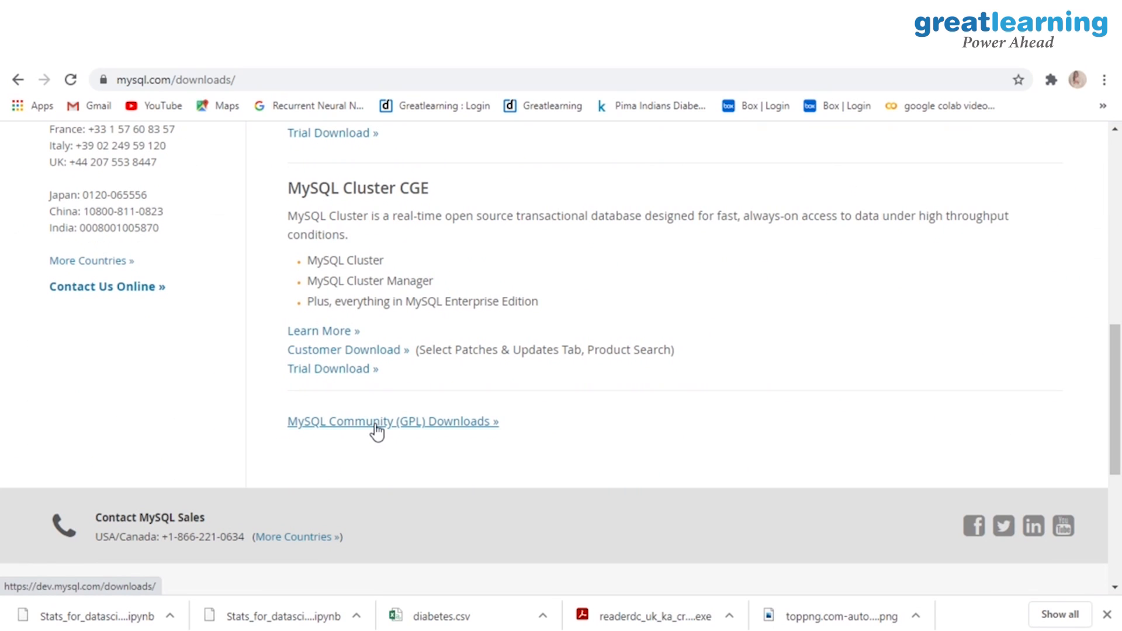
left_click(377, 422)
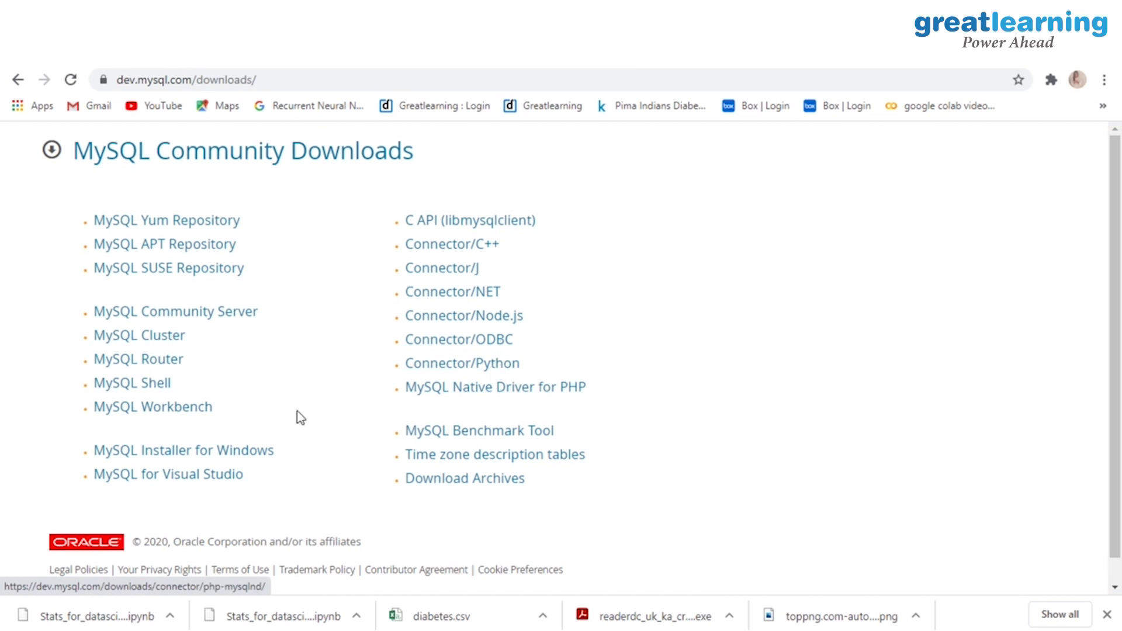
Step: Open the MySQL Workbench download page with Microsoft Windows as the operating system
left_click(161, 411)
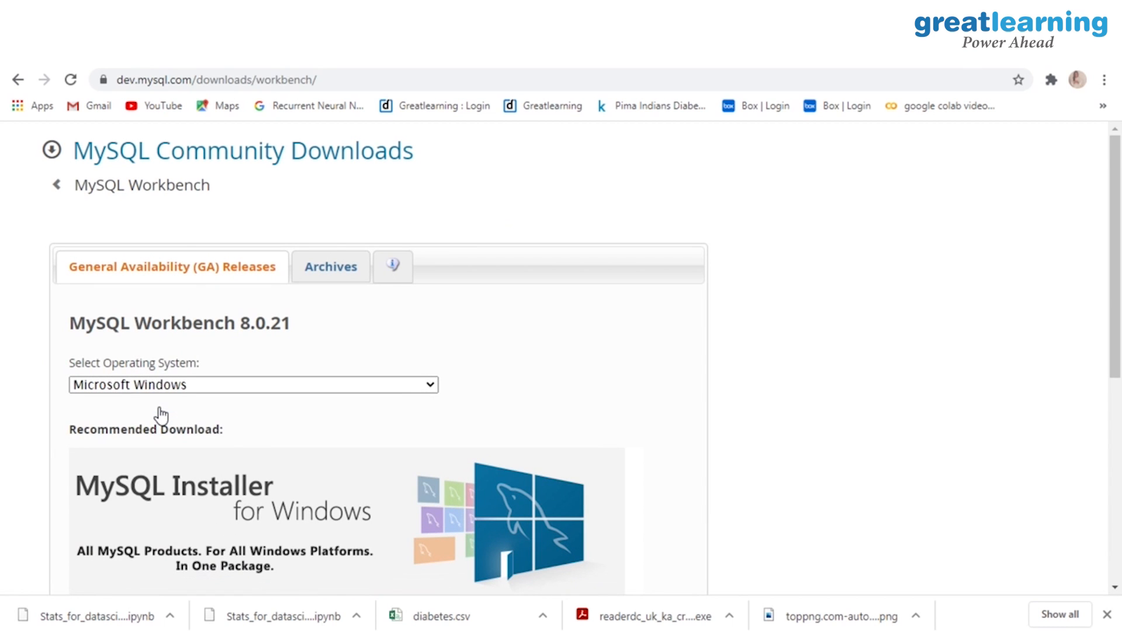
scroll(162, 416, "down", 1)
left_click(216, 320)
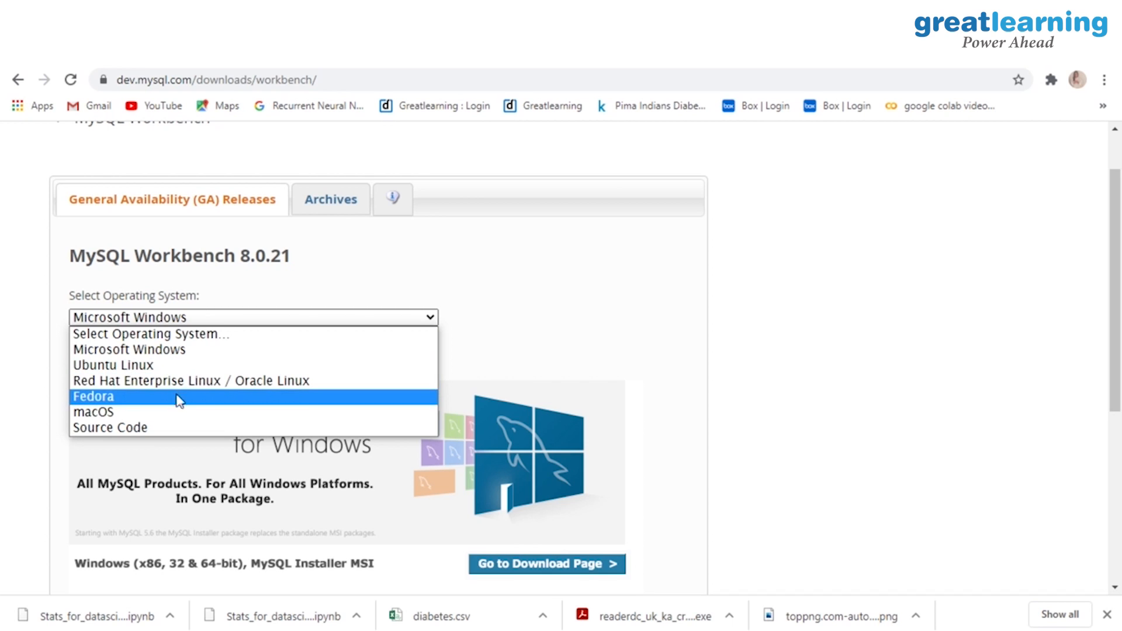
left_click(181, 355)
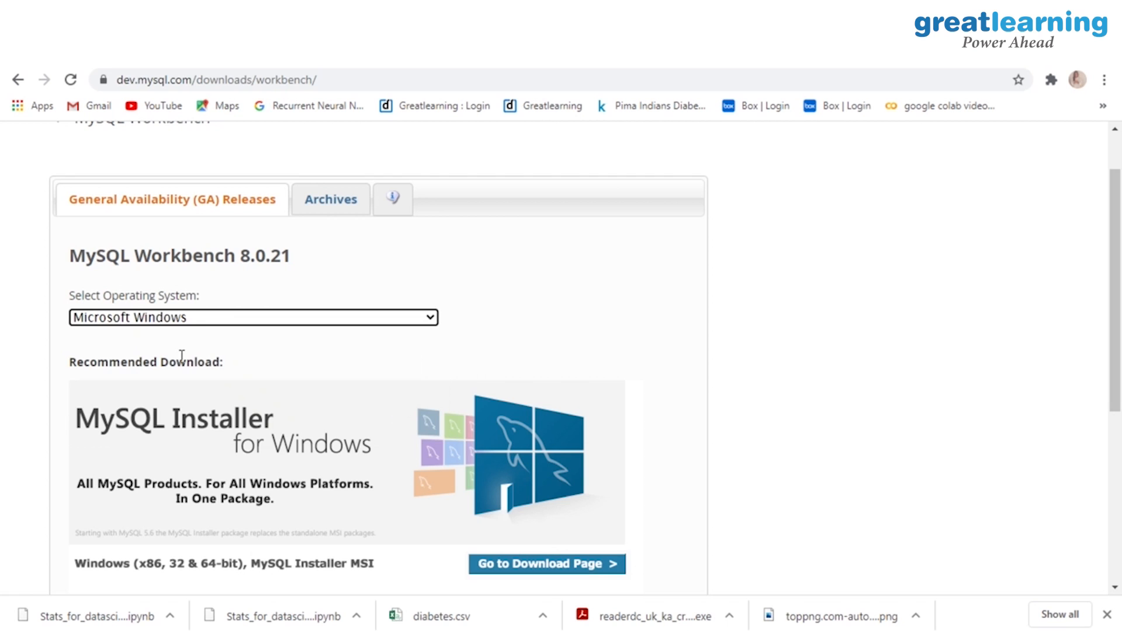
Step: Go from Other Downloads to the MySQL Installer download page
scroll(182, 356, "down", 3)
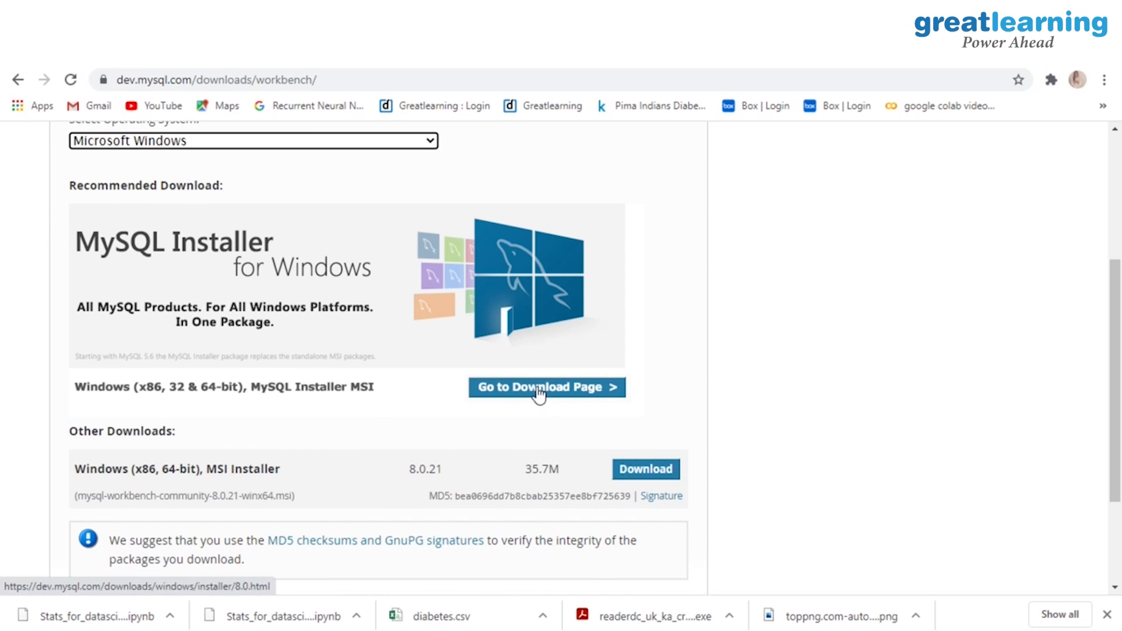
scroll(538, 395, "down", 3)
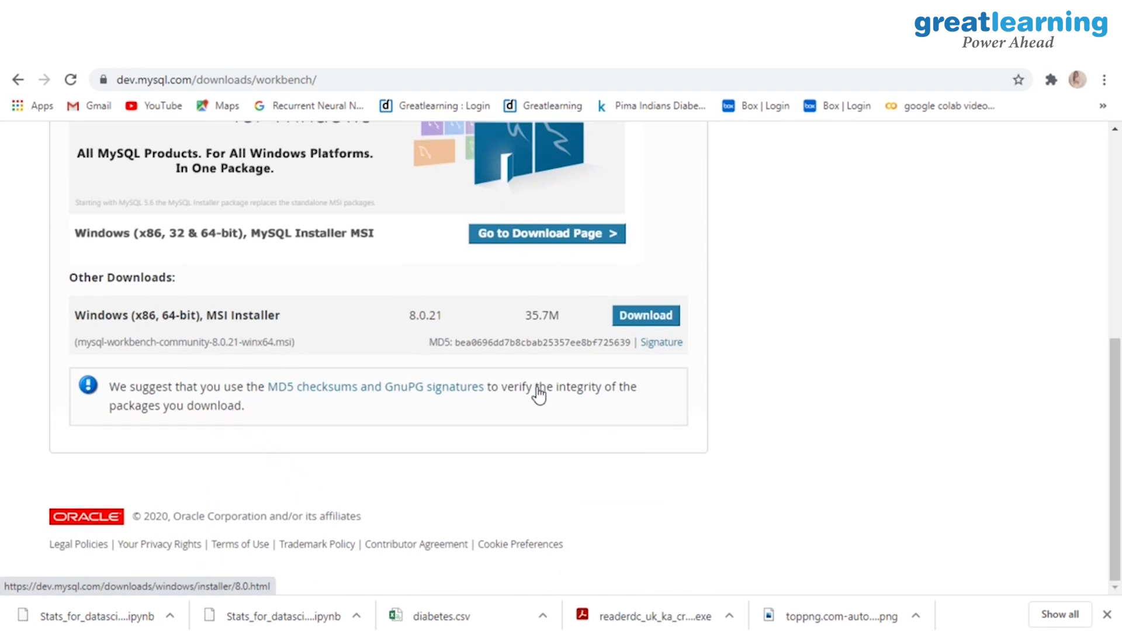
left_click_drag(64, 273, 180, 293)
left_click(104, 280)
left_click(184, 292)
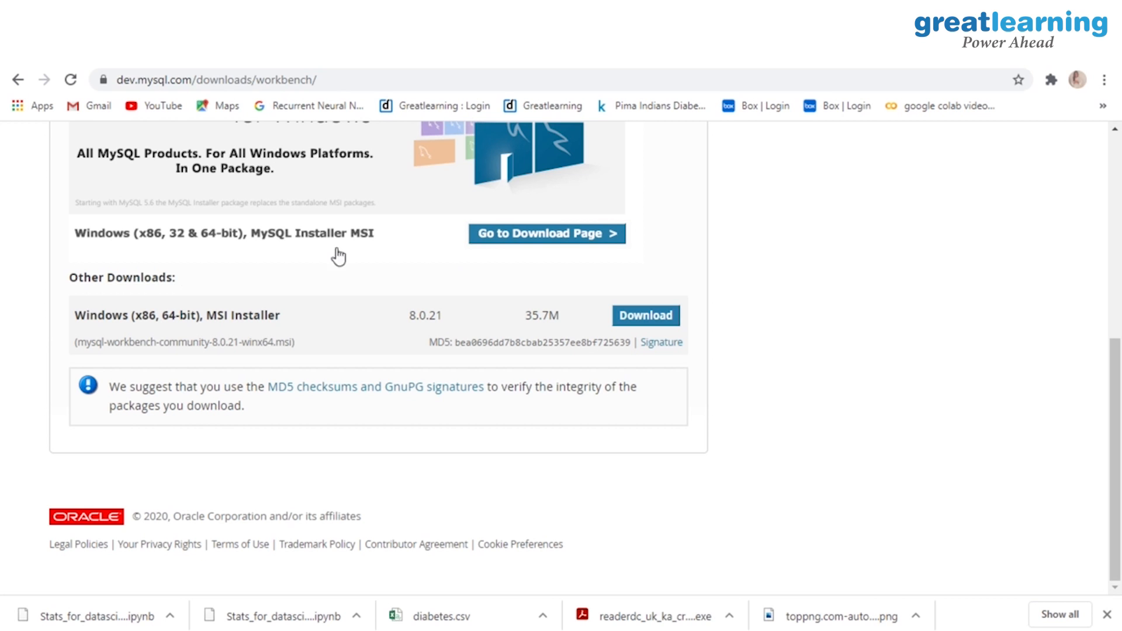
left_click(512, 238)
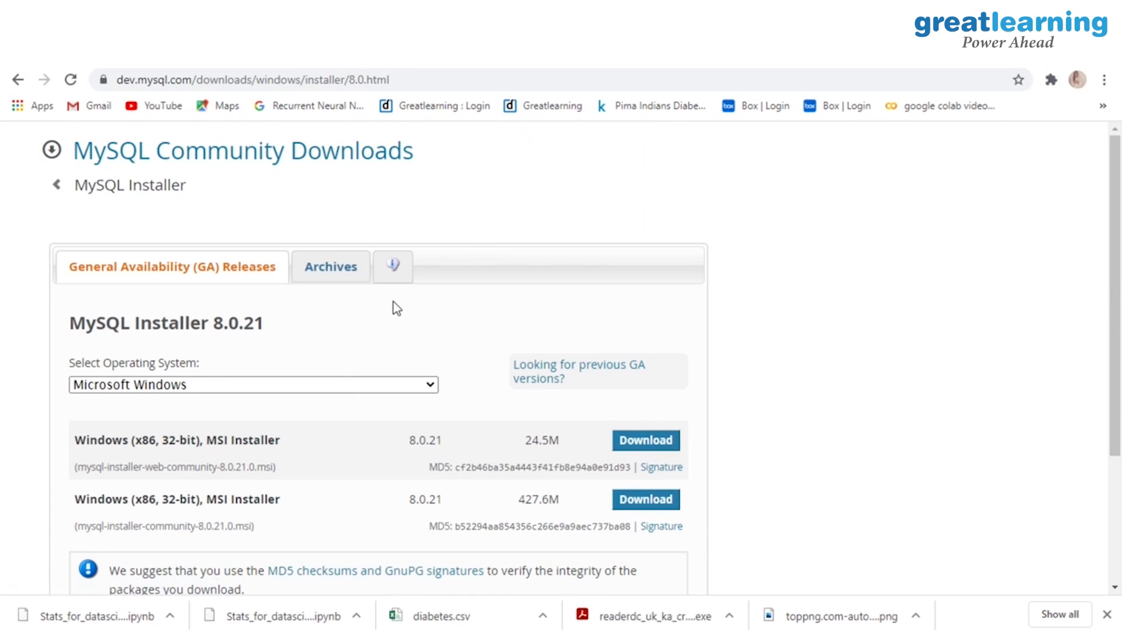
Step: Keep Microsoft Windows selected and review the two MSI installer entries
scroll(400, 328, "down", 1)
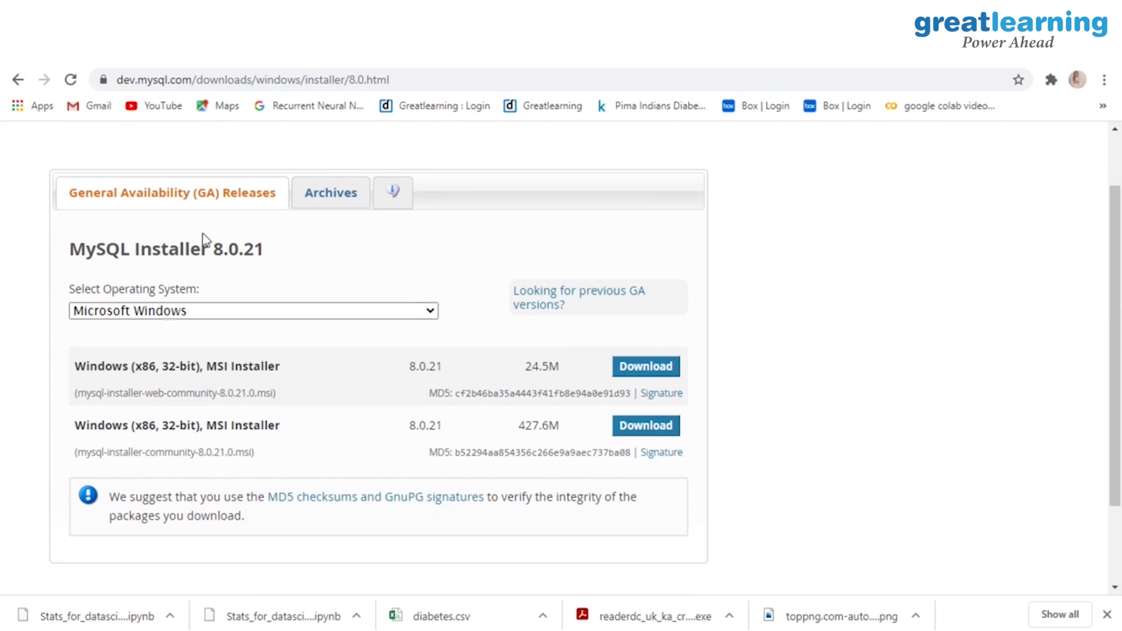
left_click(413, 315)
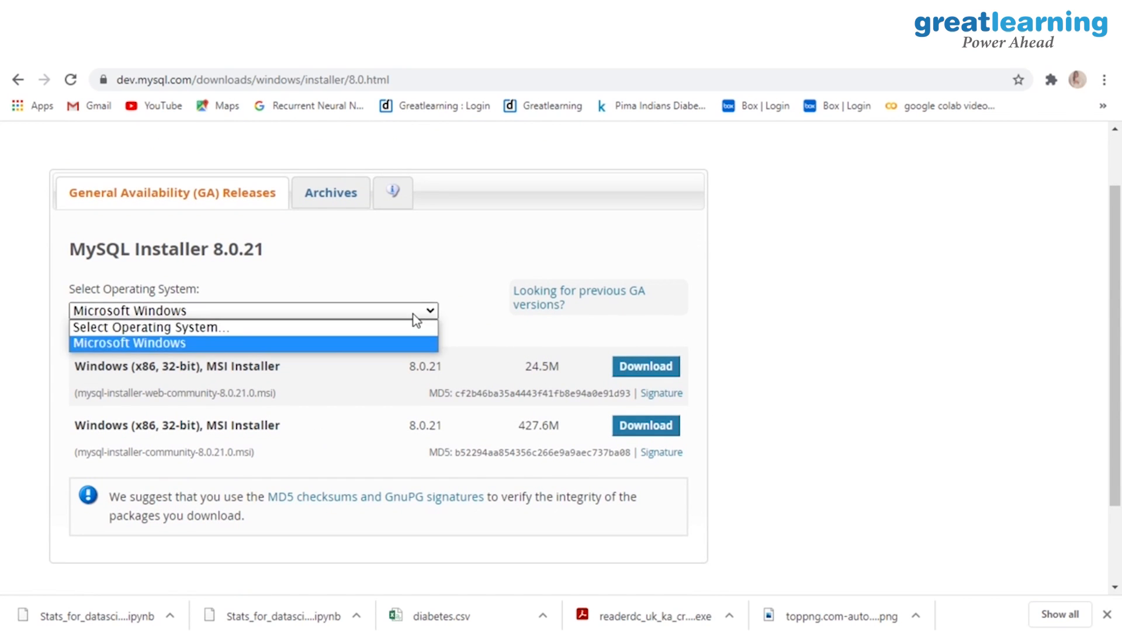
left_click(339, 343)
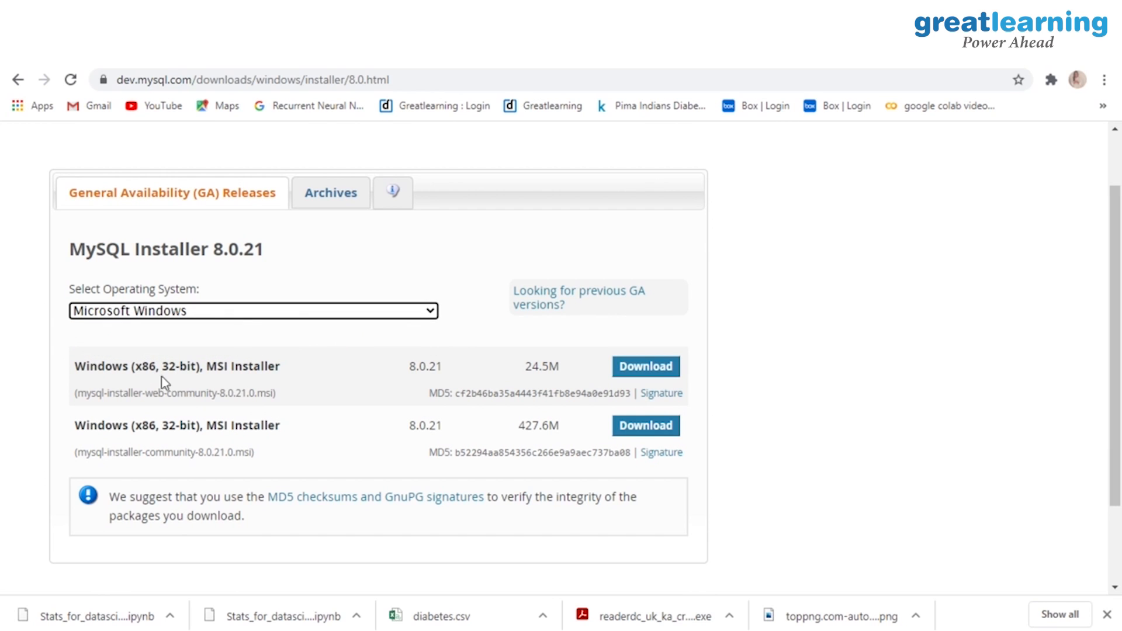
left_click_drag(170, 369, 180, 369)
left_click(125, 429)
left_click_drag(124, 429, 265, 437)
left_click(265, 436)
Step: Compare the 24.5M web and 427.6M full installers, then download the 427.6M one
scroll(266, 436, "up", 1)
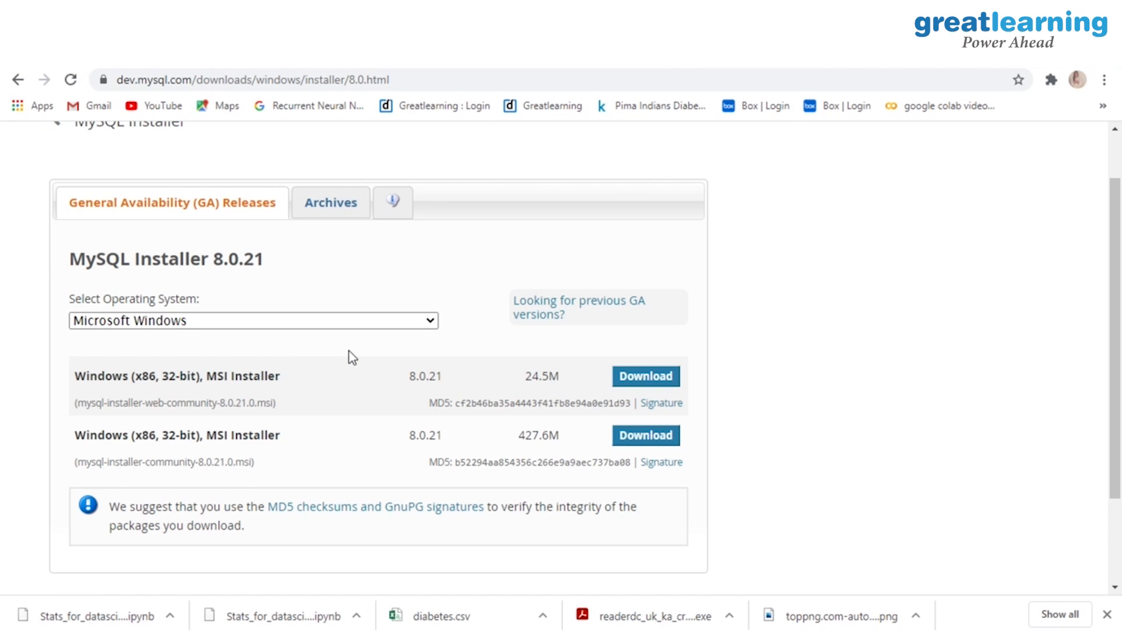
scroll(439, 433, "down", 2)
scroll(438, 431, "up", 2)
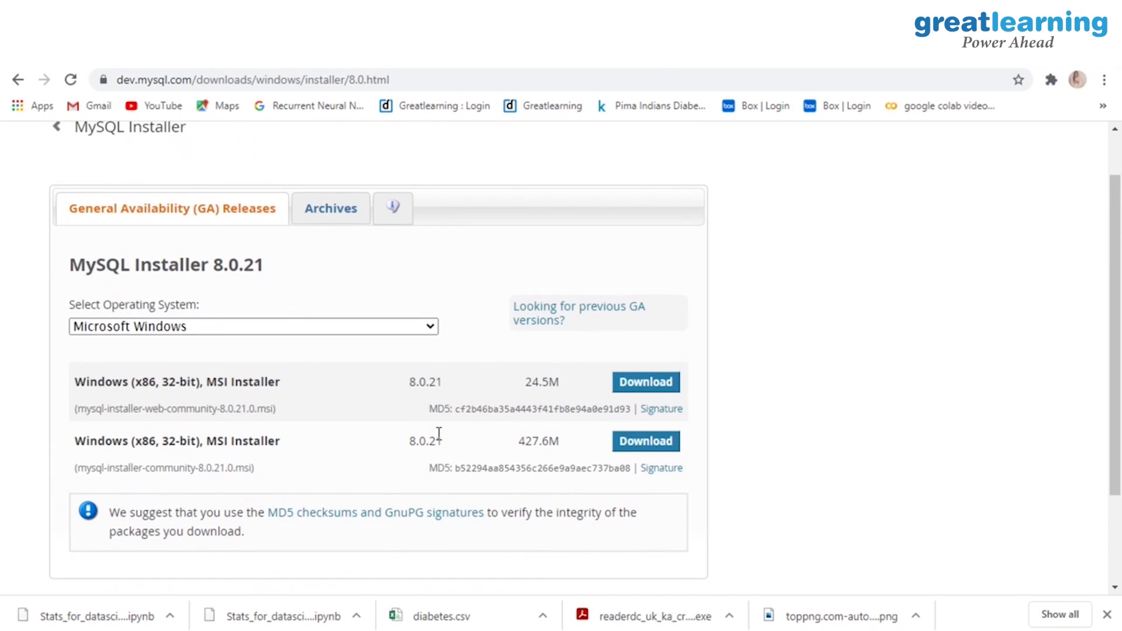
left_click_drag(525, 382, 563, 383)
left_click_drag(518, 441, 562, 443)
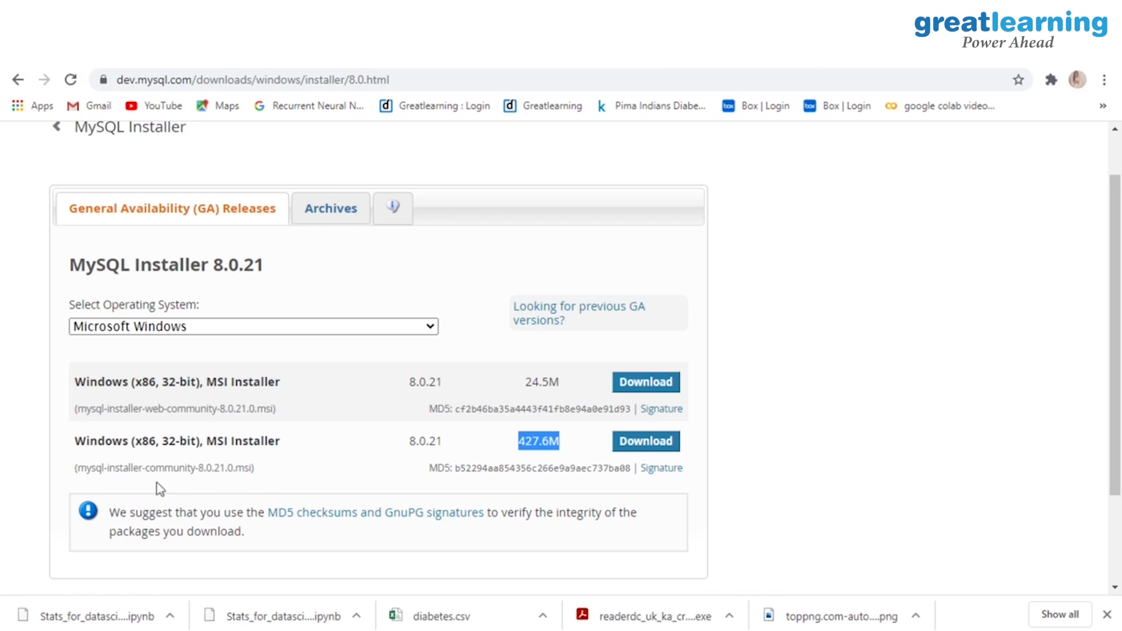
left_click_drag(150, 466, 235, 468)
left_click_drag(78, 409, 278, 412)
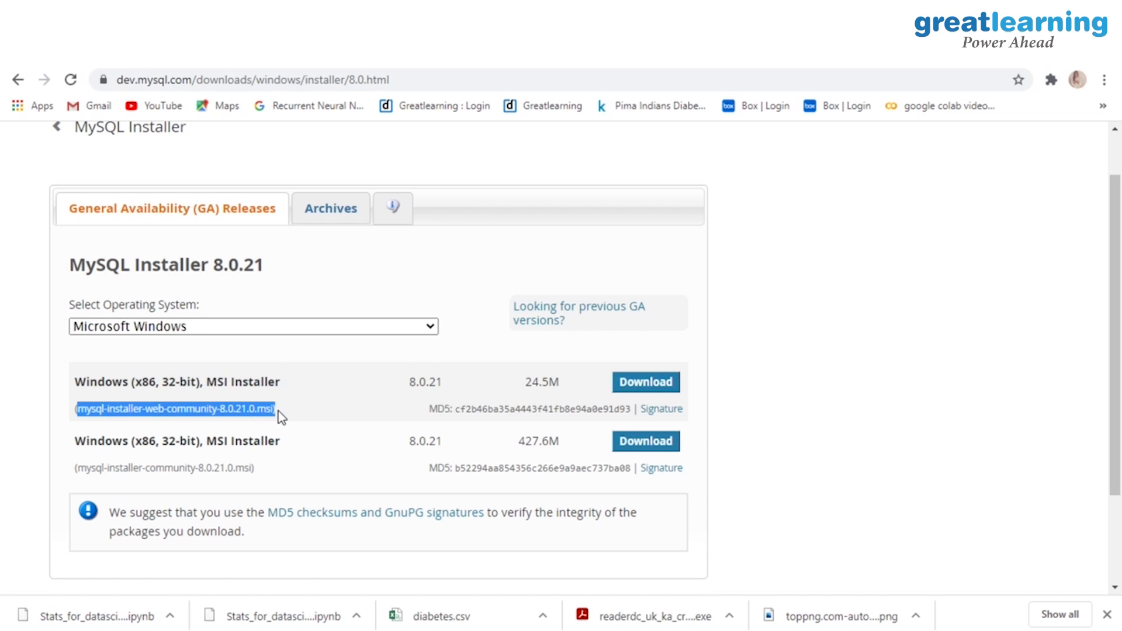
left_click(278, 411)
left_click_drag(83, 453, 258, 457)
left_click(259, 457)
left_click(637, 449)
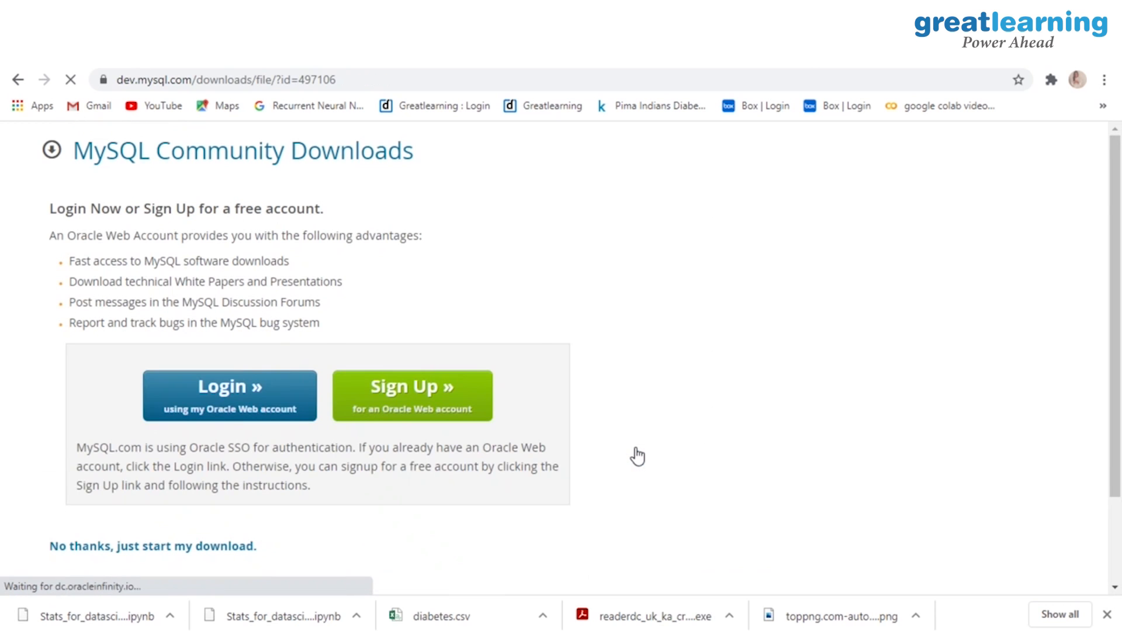
Step: Skip the Oracle login with 'No thanks, just start my download' to get mysql-installer-community-8.0.21.0.msi
scroll(447, 244, "down", 1)
scroll(448, 244, "up", 1)
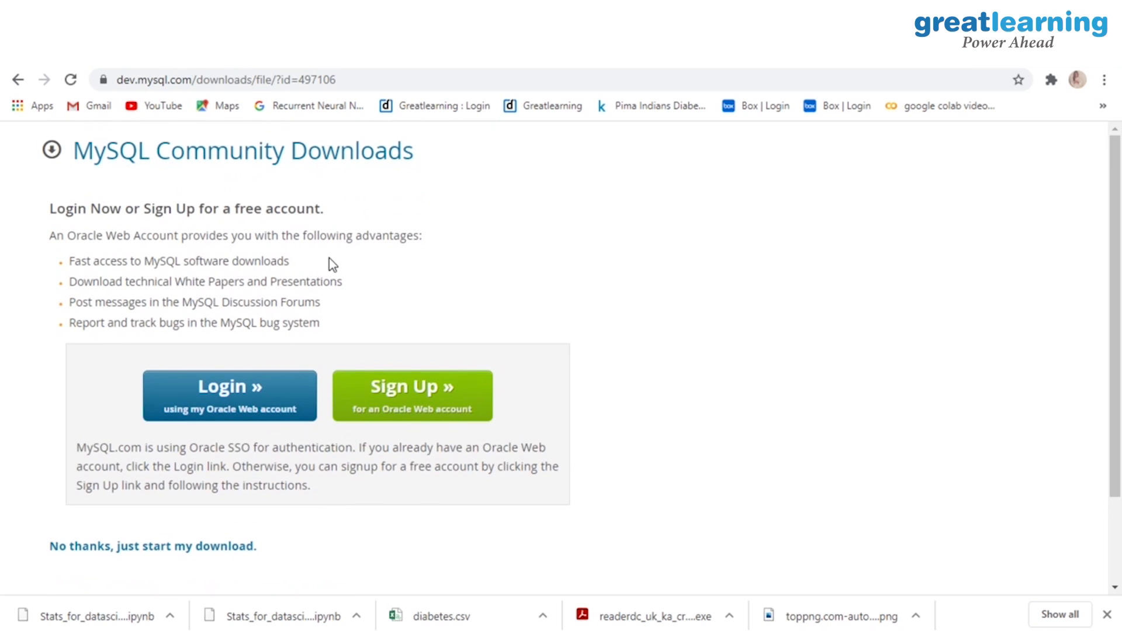
scroll(328, 257, "down", 1)
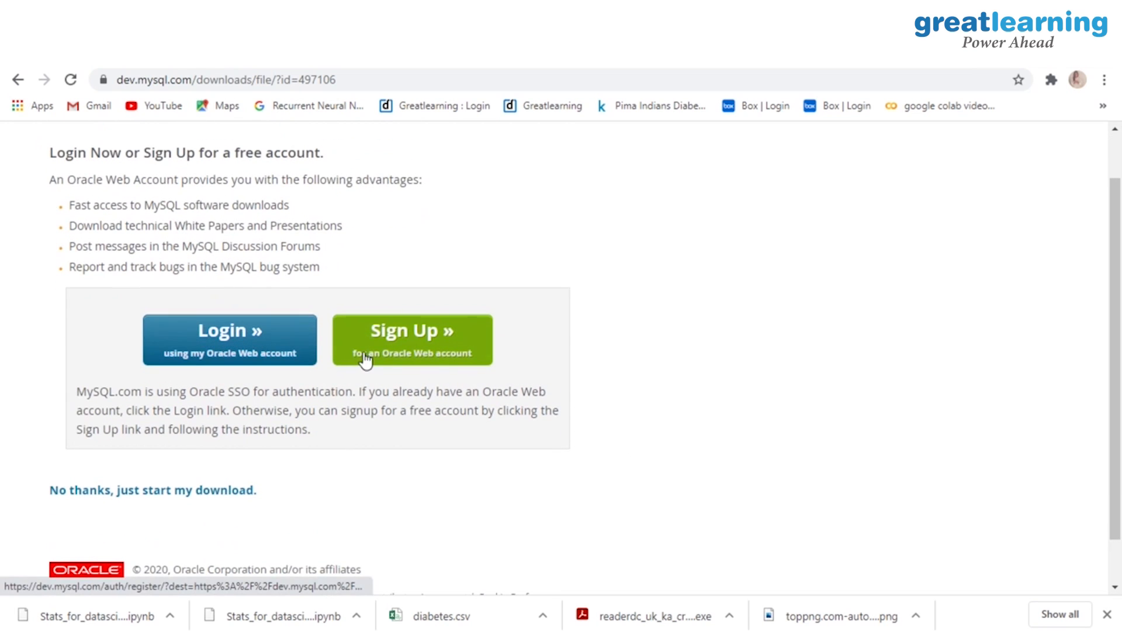
scroll(363, 358, "down", 1)
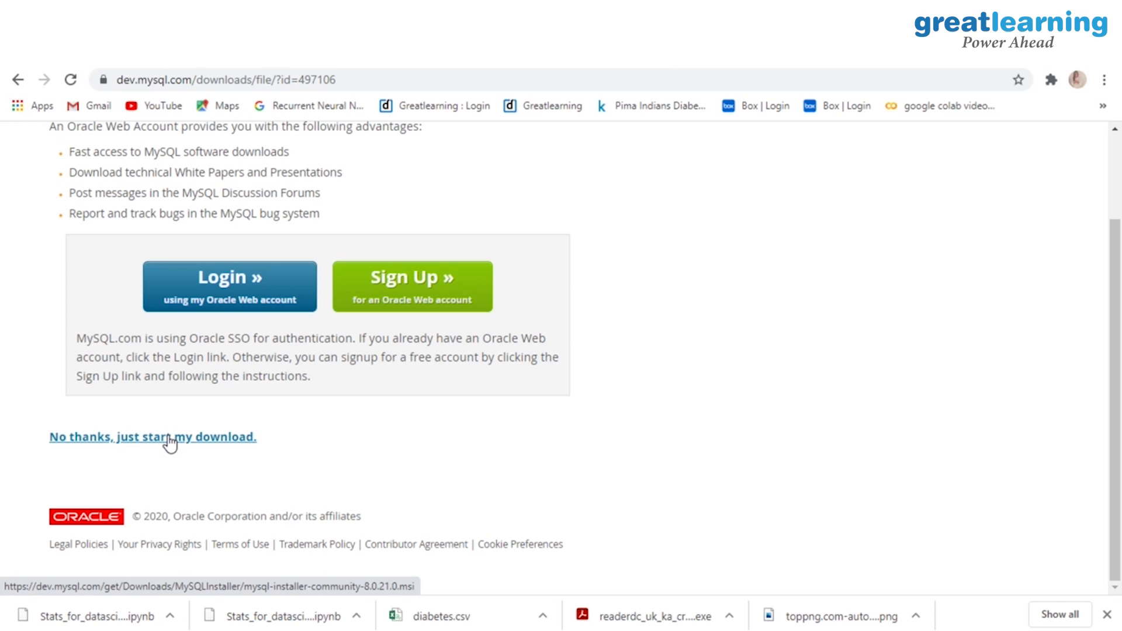
left_click(169, 442)
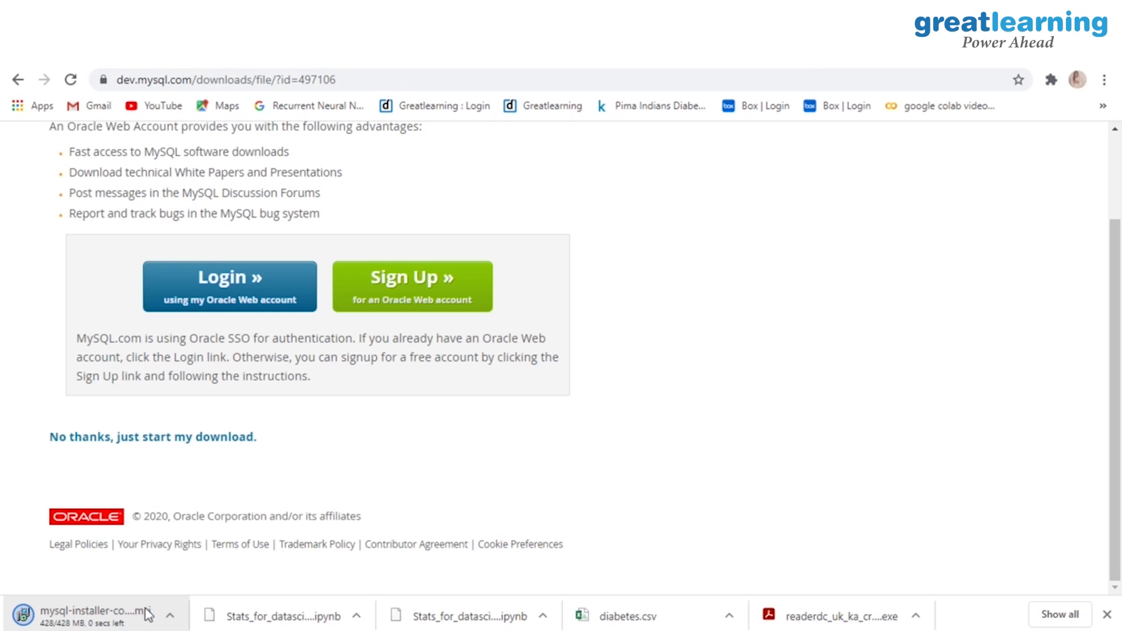
Step: Show the finished download in Downloads and launch mysql-installer-community-8.0.21.0
left_click(169, 622)
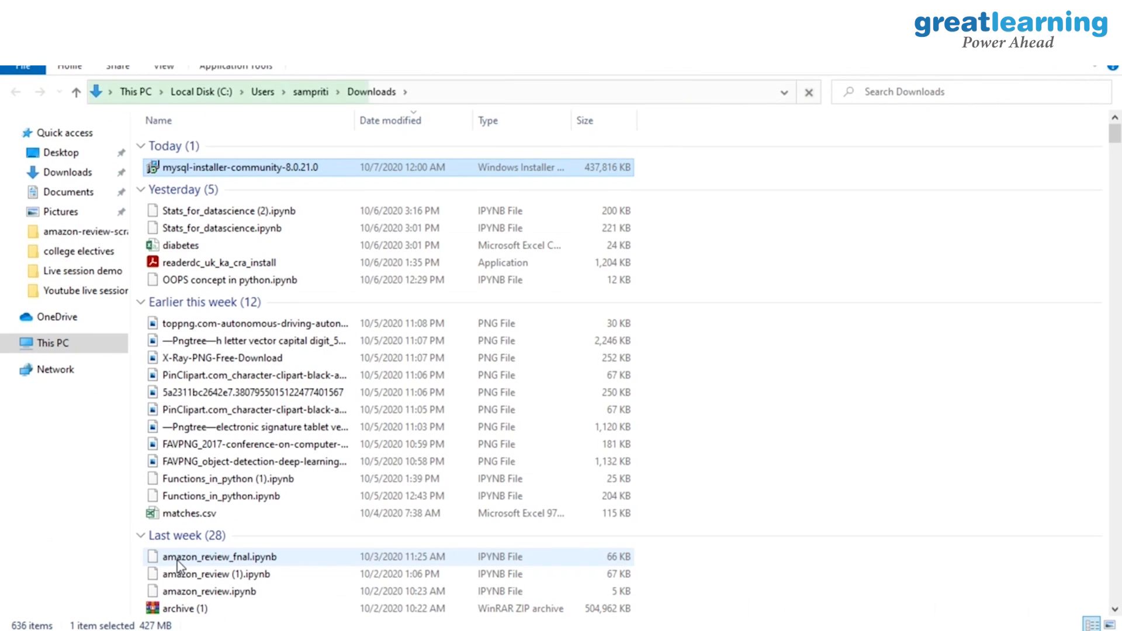
double_click(237, 171)
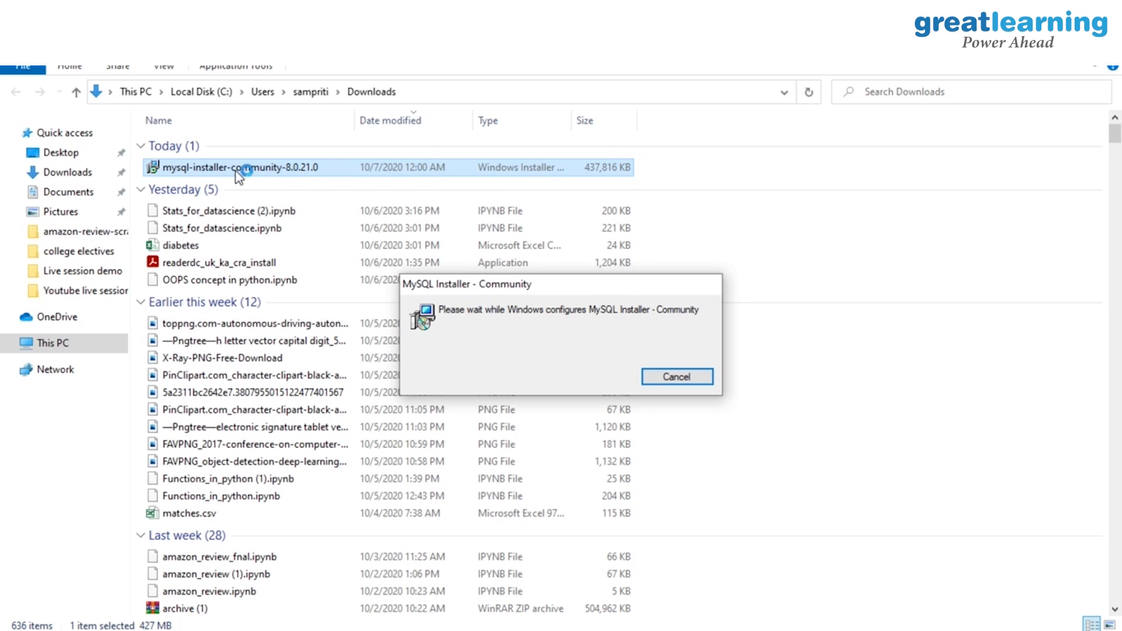
Step: Keep 'Automatically close applications' so MySQL Notifier closes, and continue setup
left_click(473, 461)
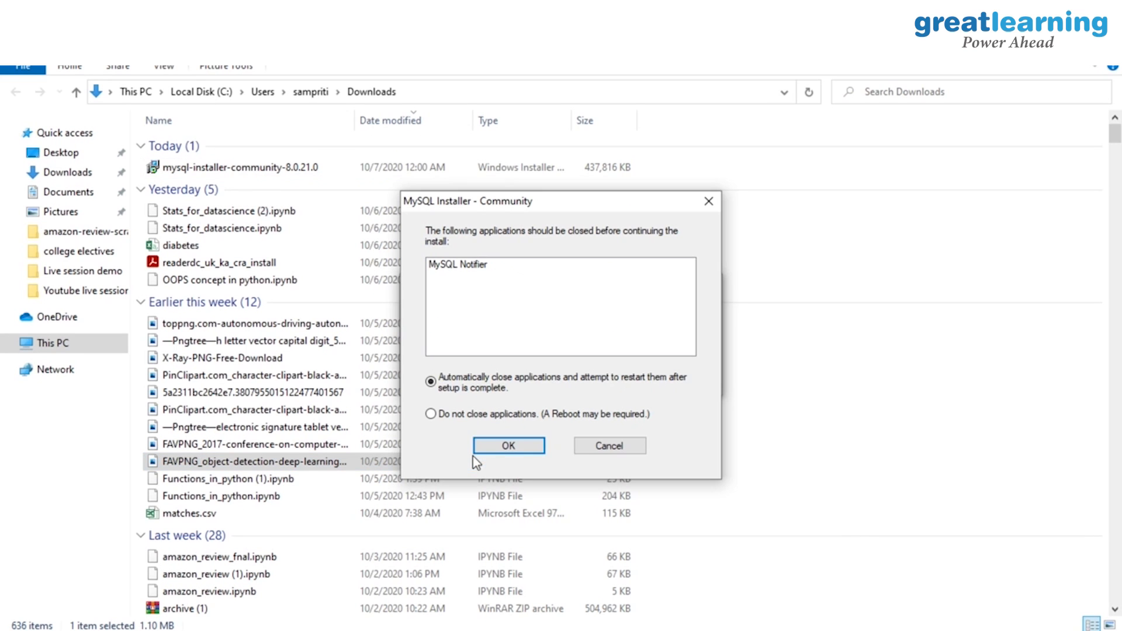
left_click(493, 443)
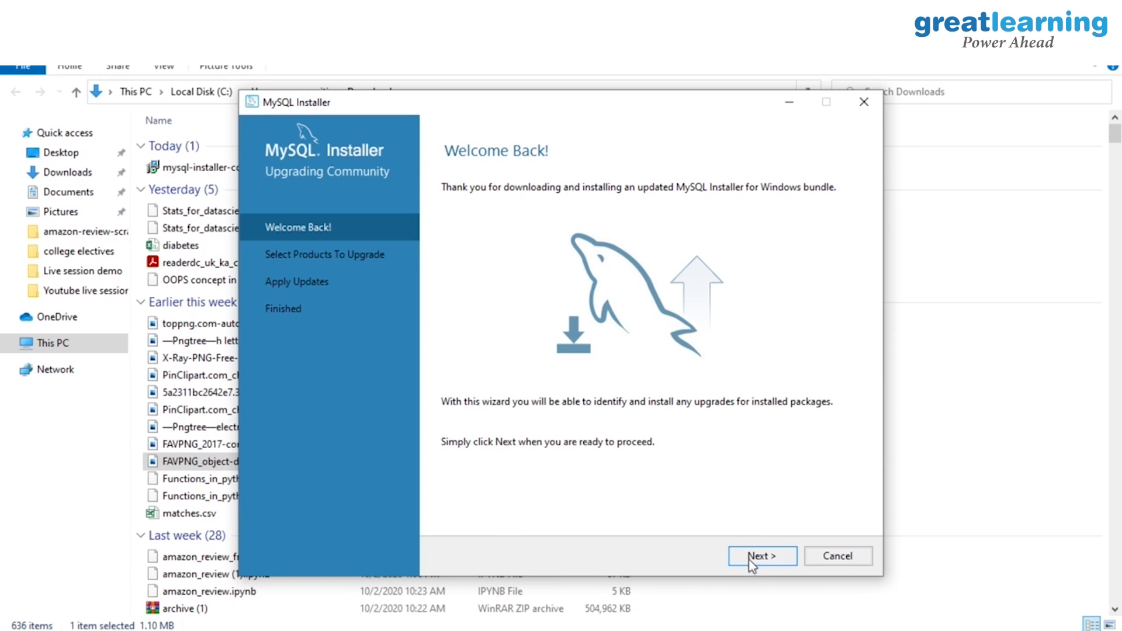
Step: Review the upgradeable products and start upgrading them all to 8.0.21
left_click(751, 558)
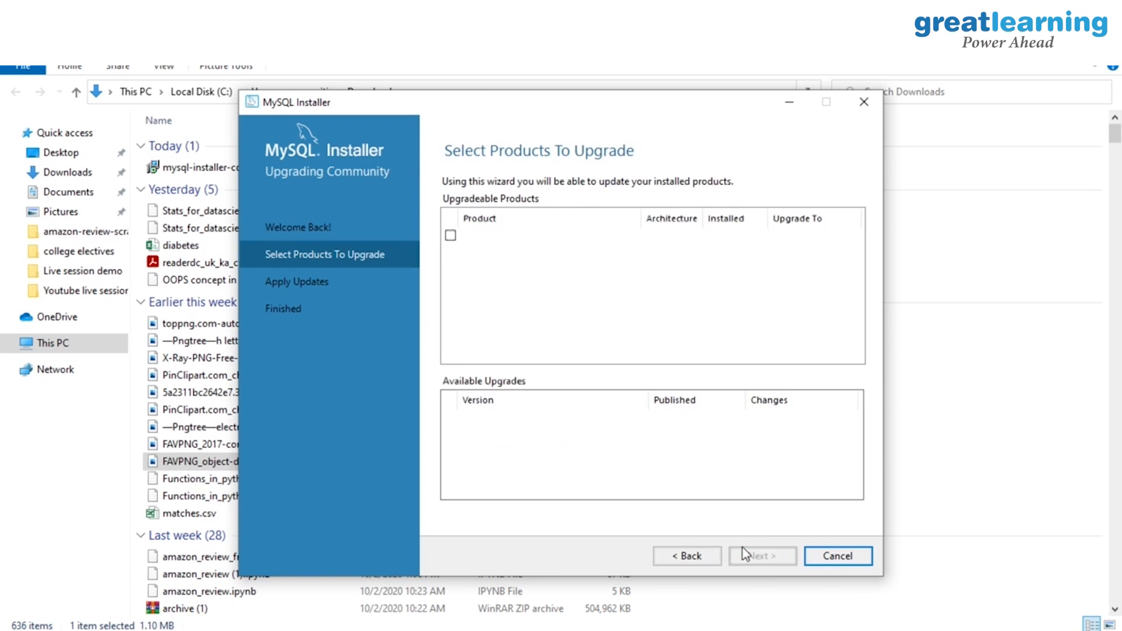
left_click_drag(857, 275, 863, 212)
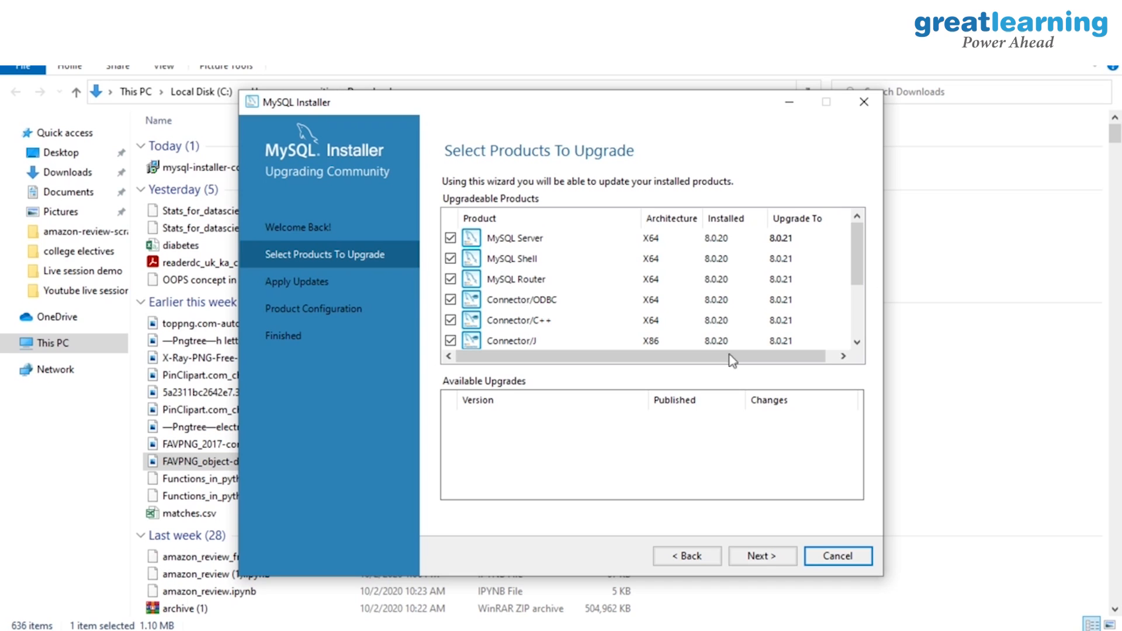
left_click(760, 556)
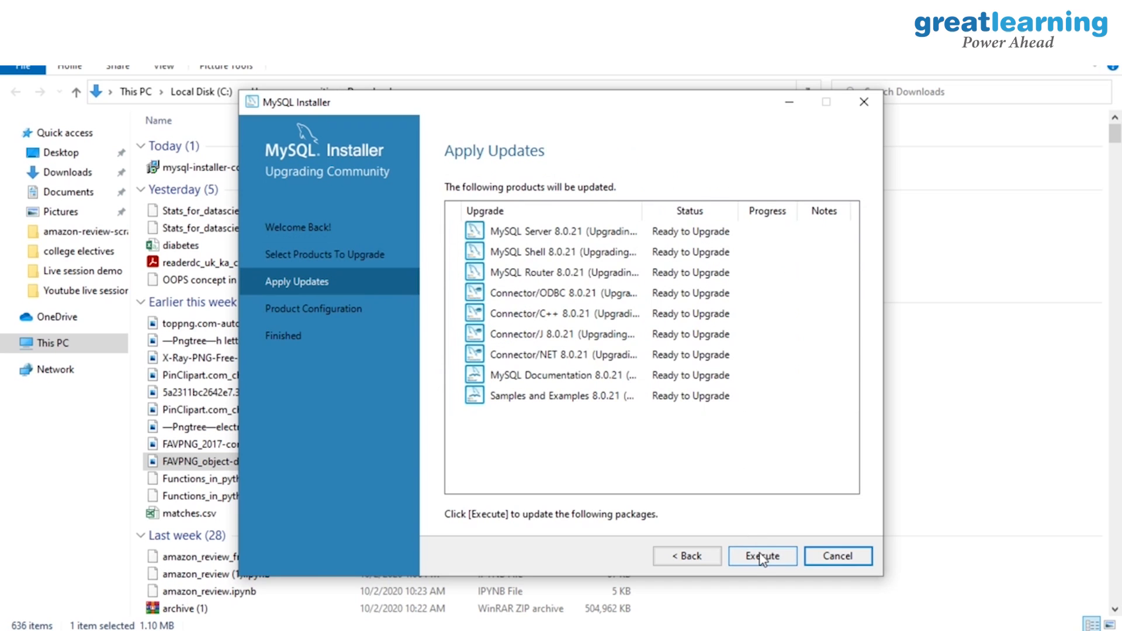
left_click(761, 558)
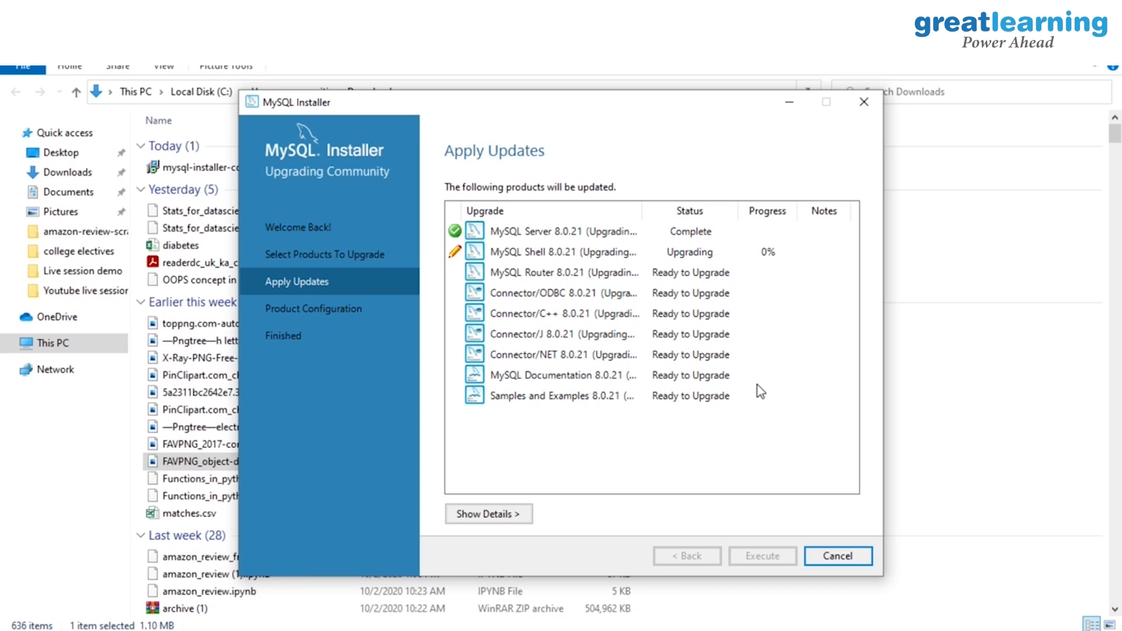
Step: Watch the detailed log until every product upgrade shows Complete, then continue
left_click(509, 521)
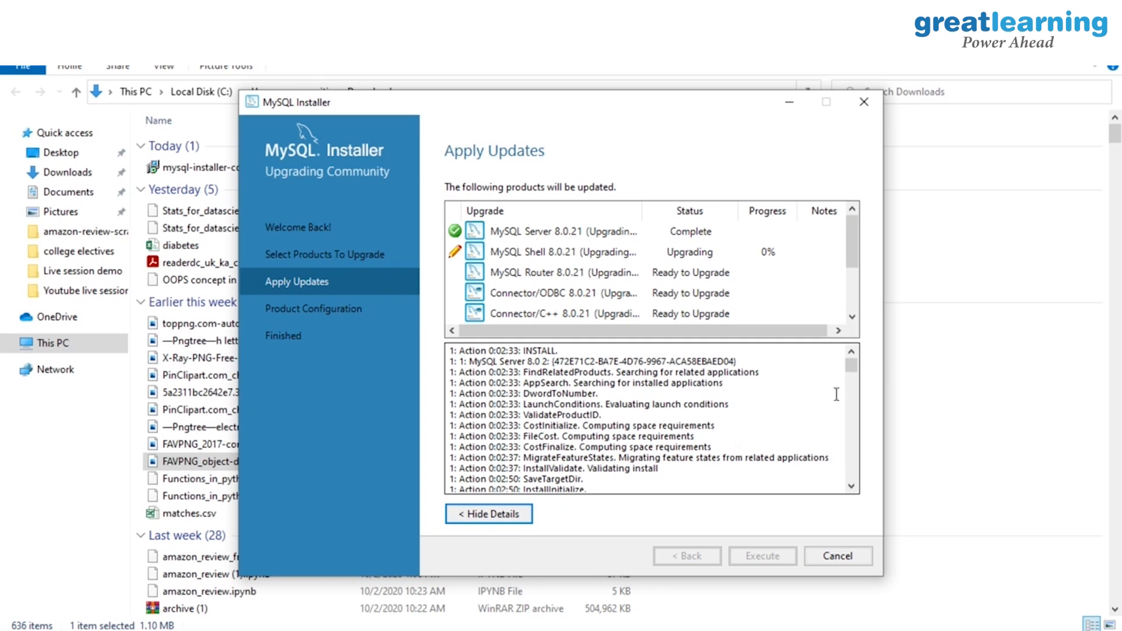
left_click_drag(852, 366, 866, 472)
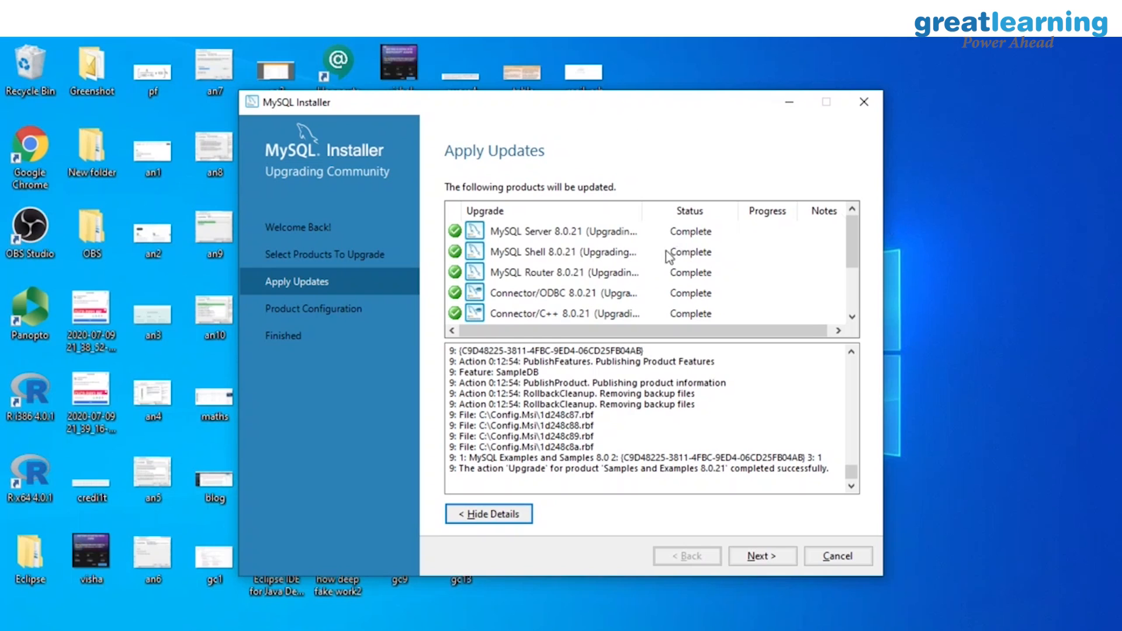
scroll(666, 254, "down", 1)
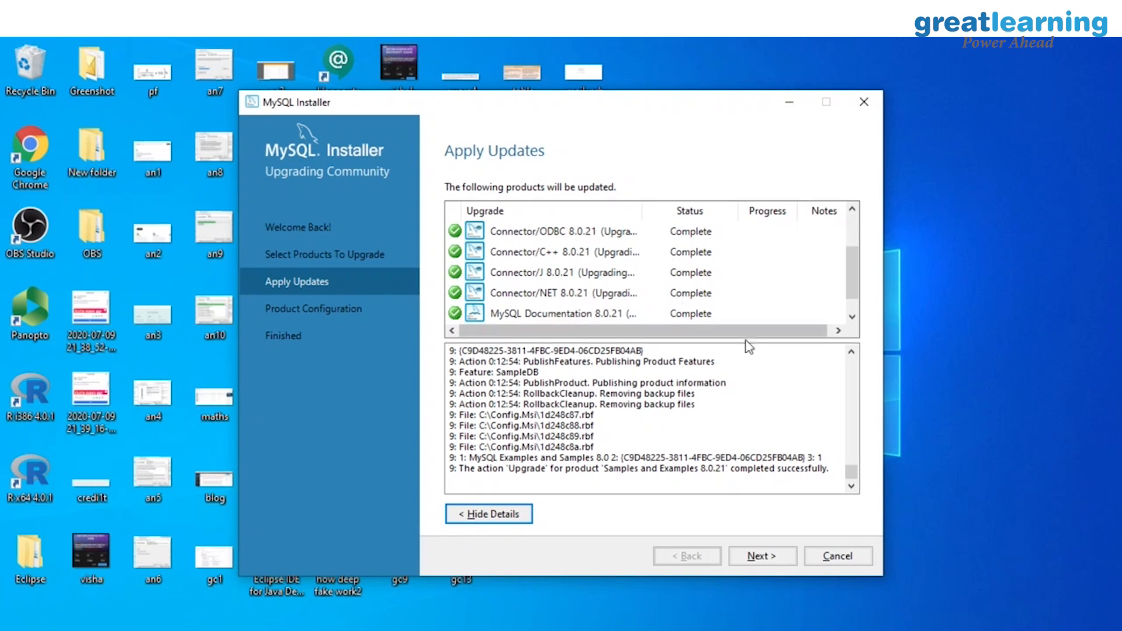
left_click(785, 563)
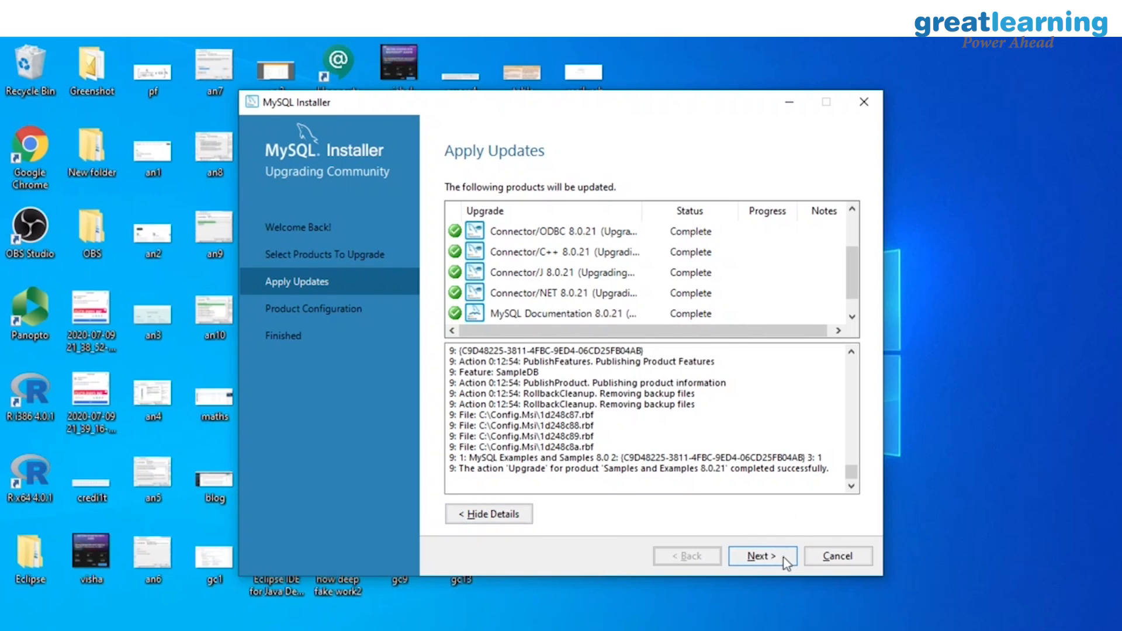
Step: Complete MySQL Server 8.0.21 configuration and run the Samples and Examples 8.0.21 configuration
left_click(739, 559)
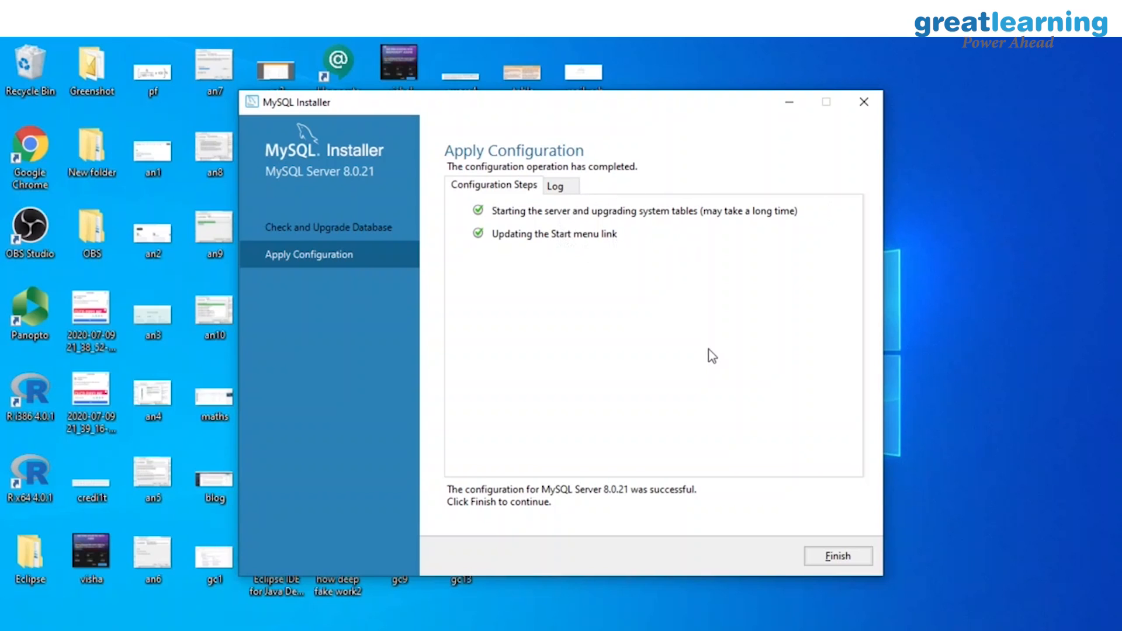
left_click(816, 559)
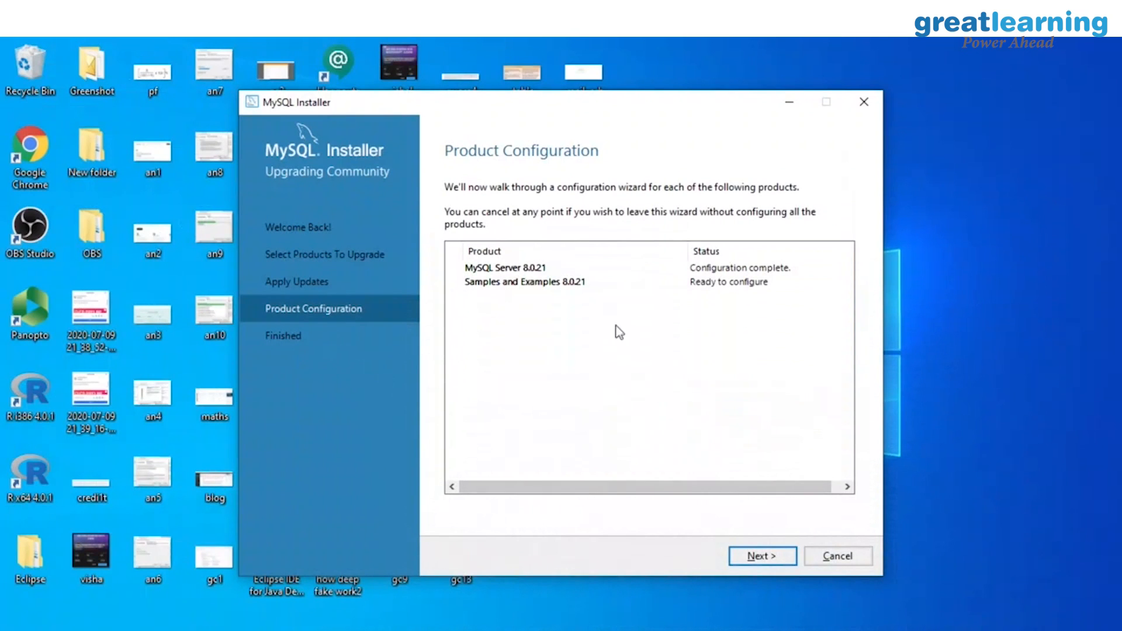
left_click(785, 561)
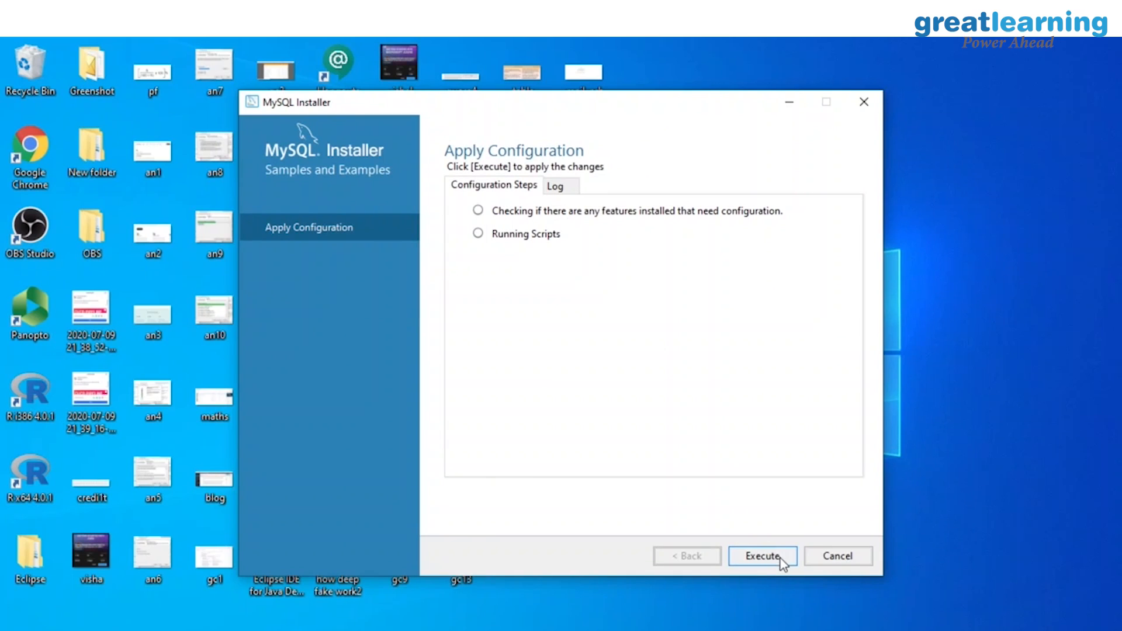
left_click(782, 561)
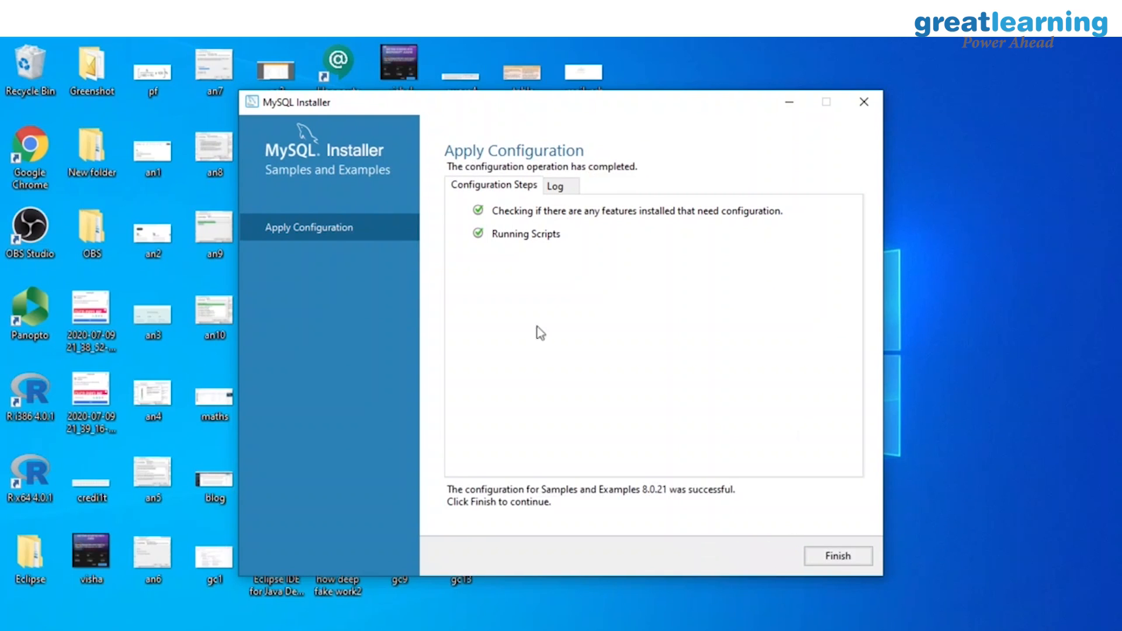
left_click(824, 558)
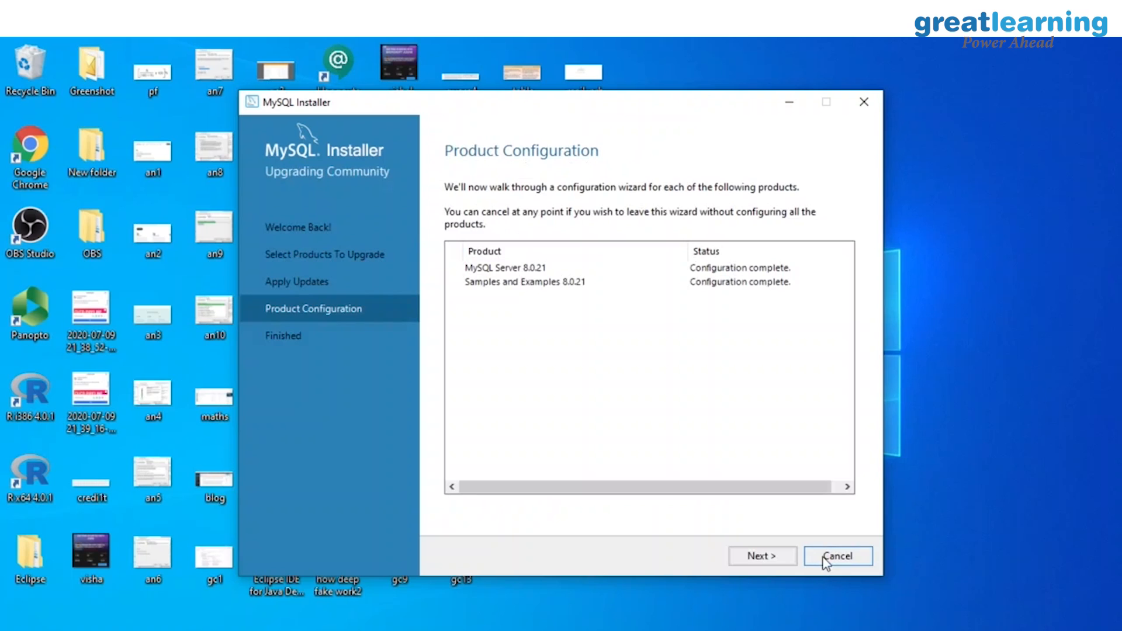
Step: Reach the upgrade's Finished page and close the wizard
left_click(749, 554)
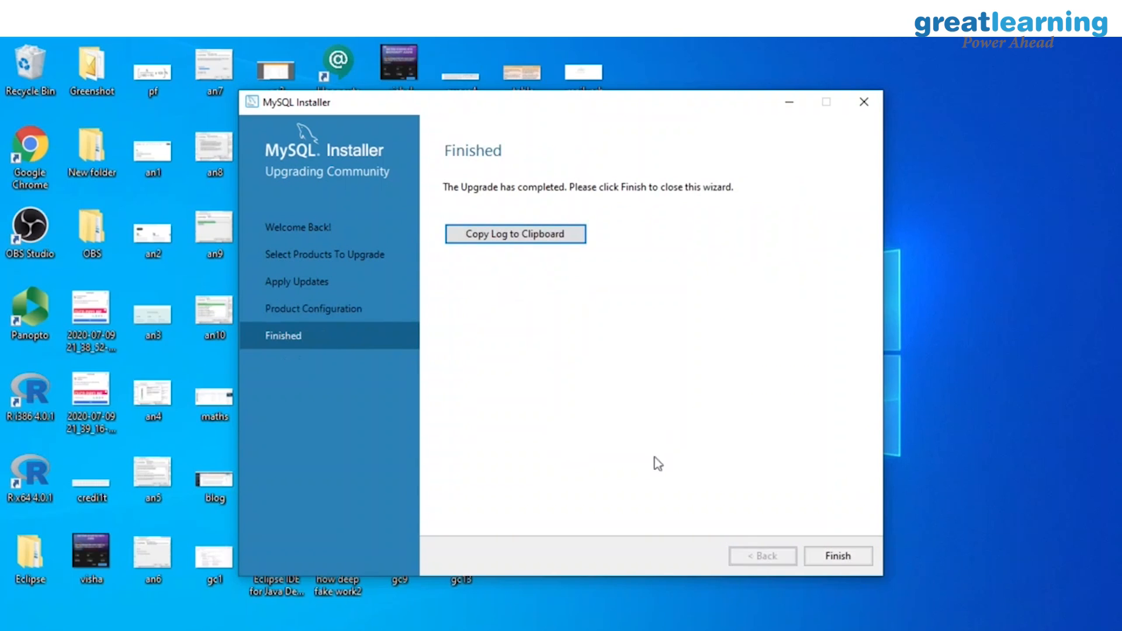
key("alt")
left_click(838, 556)
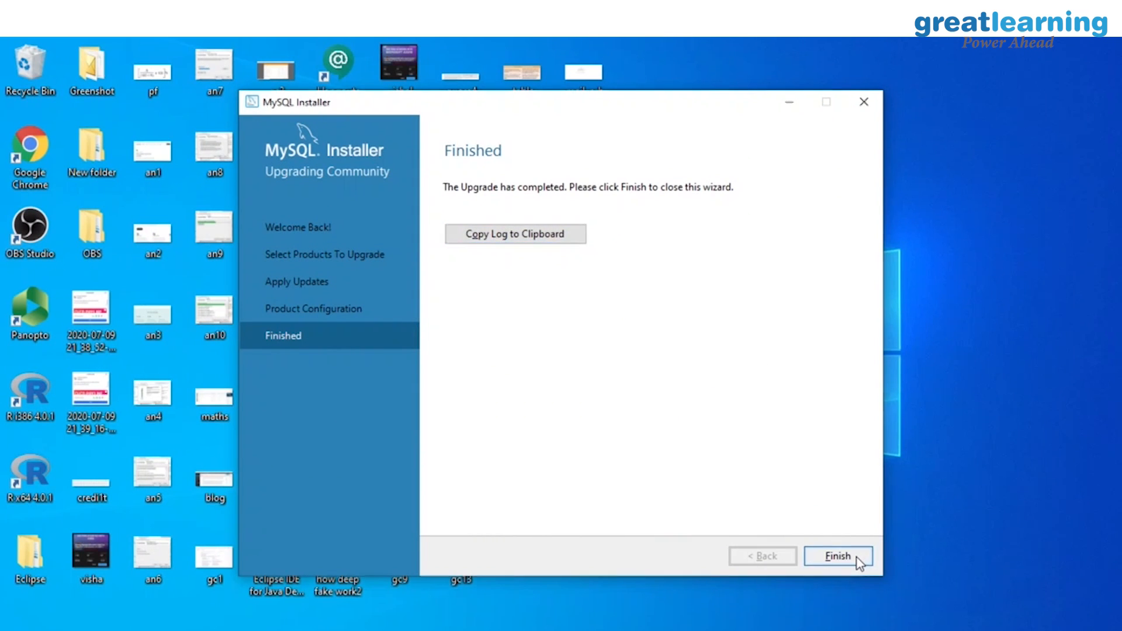
Step: Start reconfiguring MySQL Server 8.0.21 as a standalone server, keeping port 3306
left_click(676, 280)
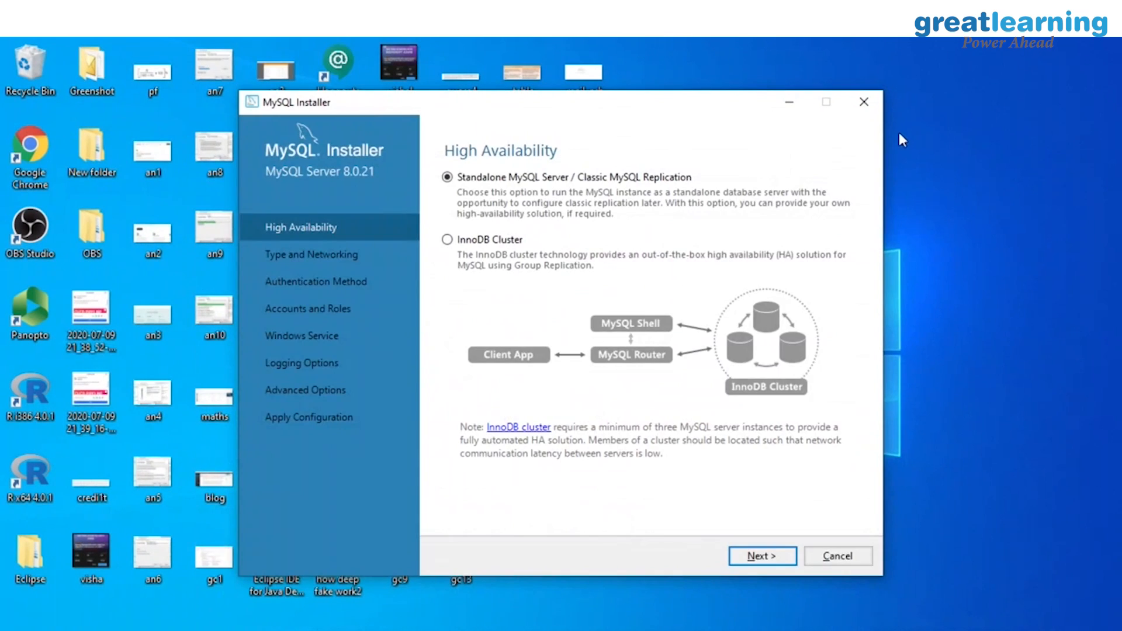
left_click(742, 553)
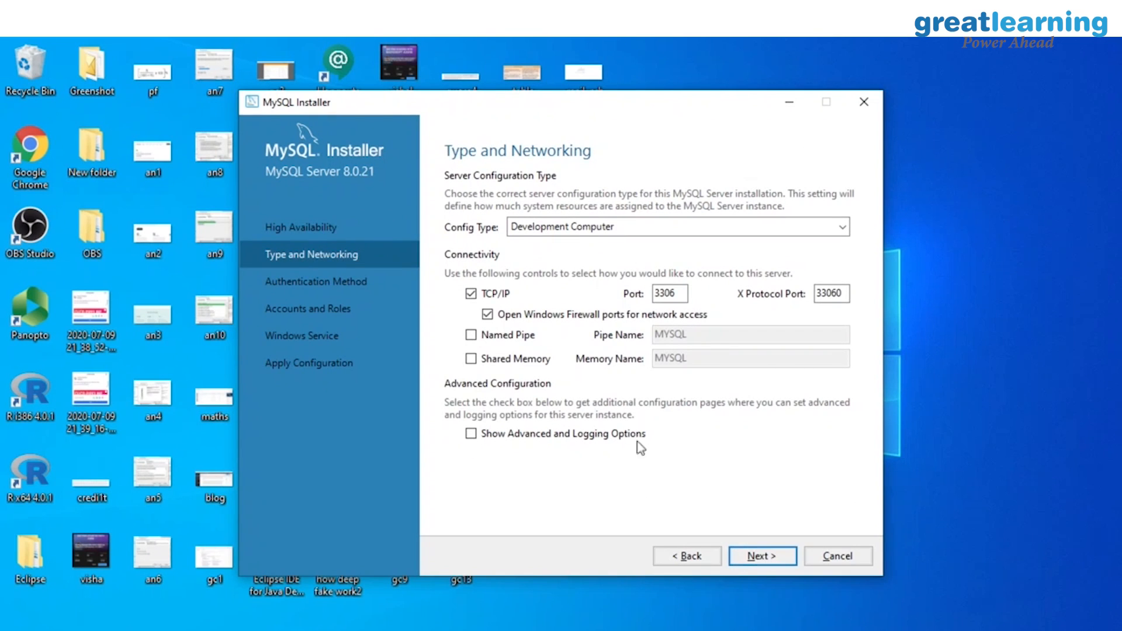
left_click(671, 294)
left_click_drag(671, 295, 655, 294)
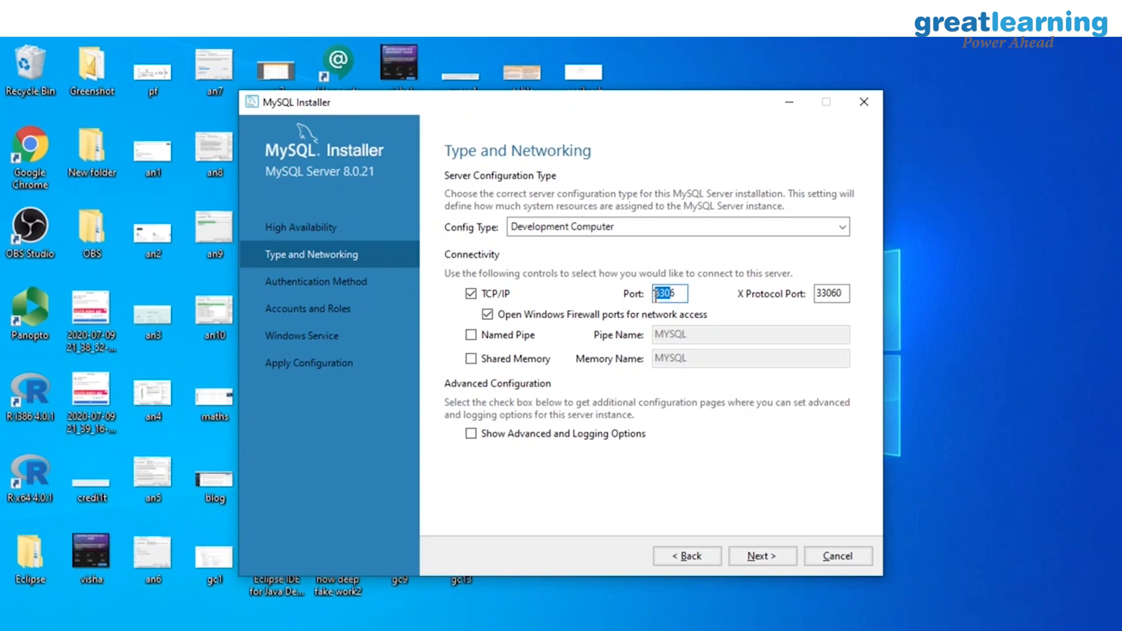
left_click(681, 295)
Step: Keep the authentication method, then enter the root account password and verify it with Check
left_click(758, 556)
left_click(758, 556)
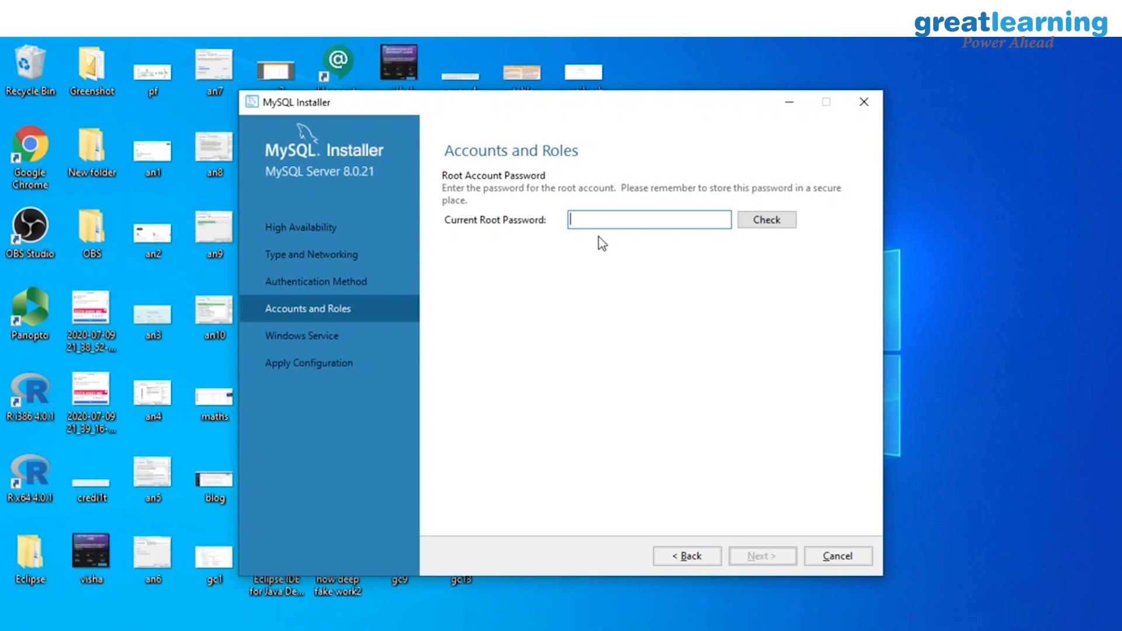
type("12345")
key("BackSpace")
key("BackSpace")
key("BackSpace")
key("BackSpace")
key("BackSpace")
type("root1234")
left_click(785, 220)
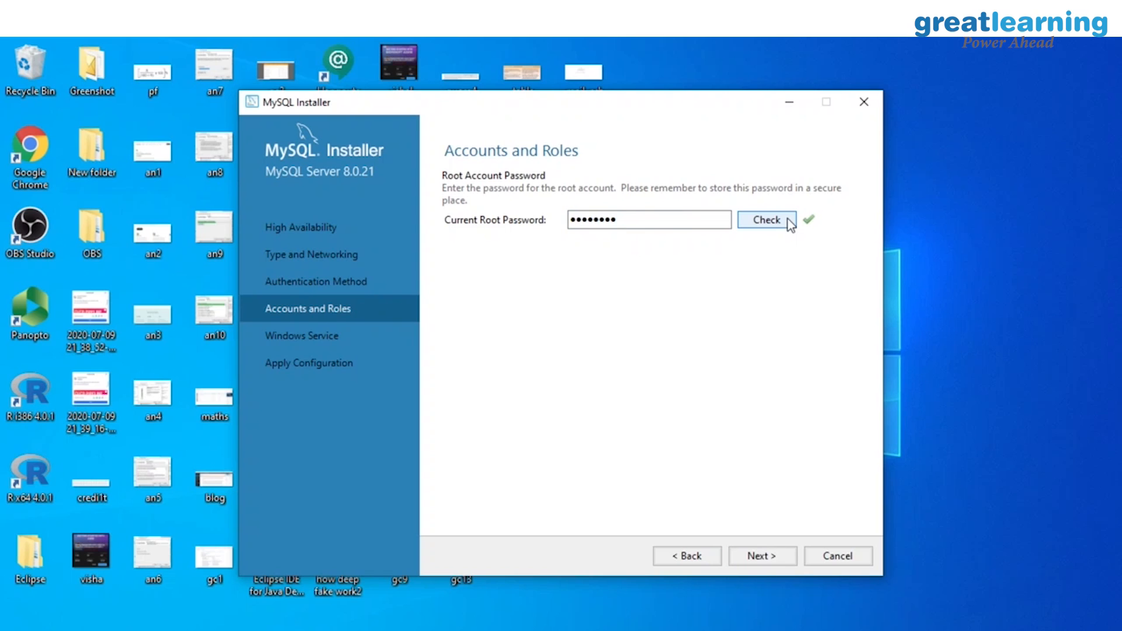
Step: Keep the Windows service settings, apply the server configuration, and return to the products list
left_click(762, 556)
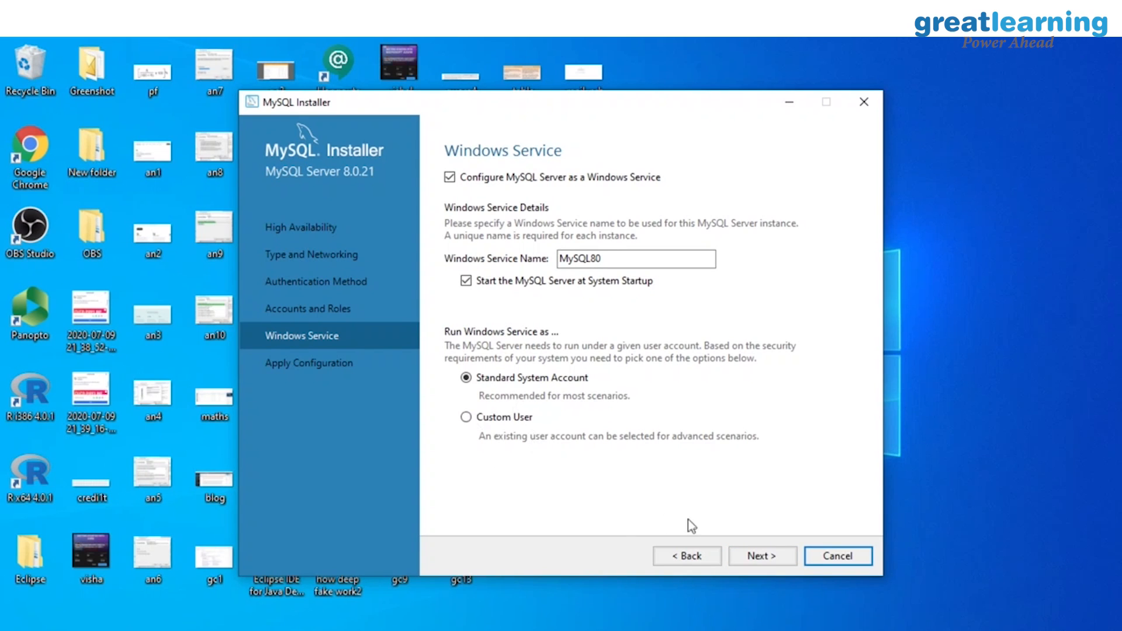
left_click(759, 556)
left_click(757, 557)
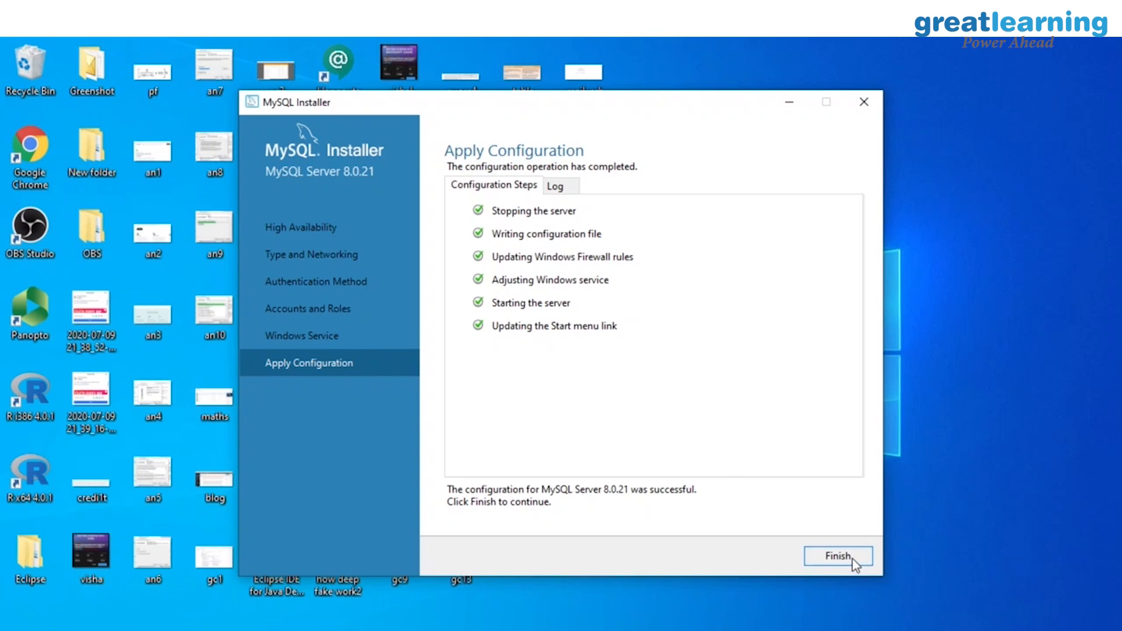
left_click(838, 556)
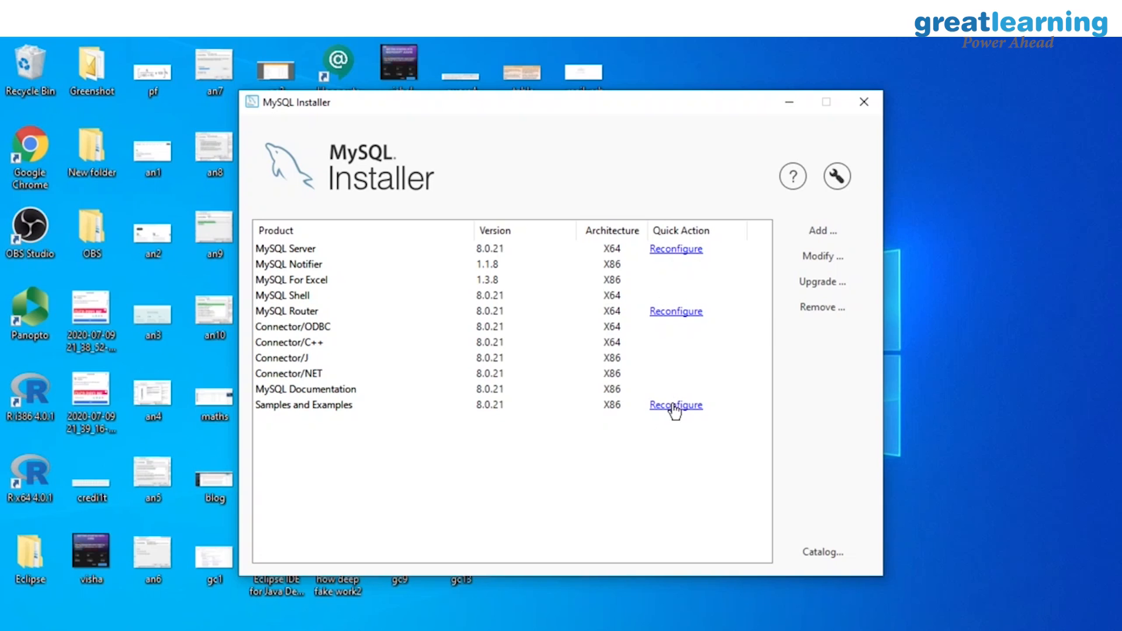
Step: Begin reconfiguring Samples and Examples and verify the connection with the root account password
left_click(674, 405)
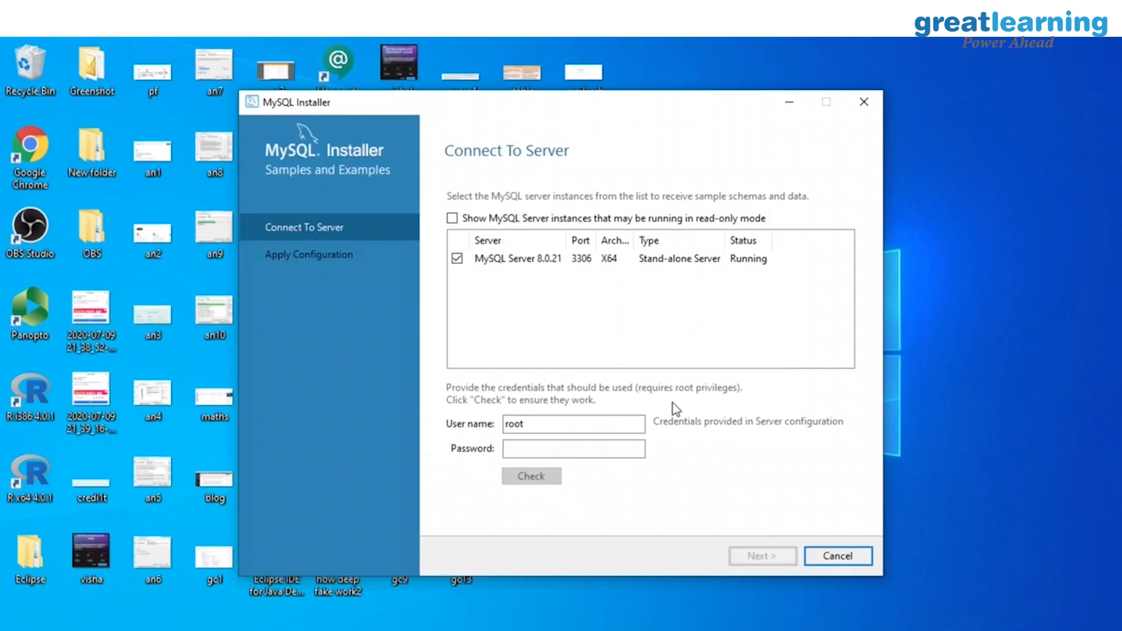
left_click(548, 451)
type("root@123")
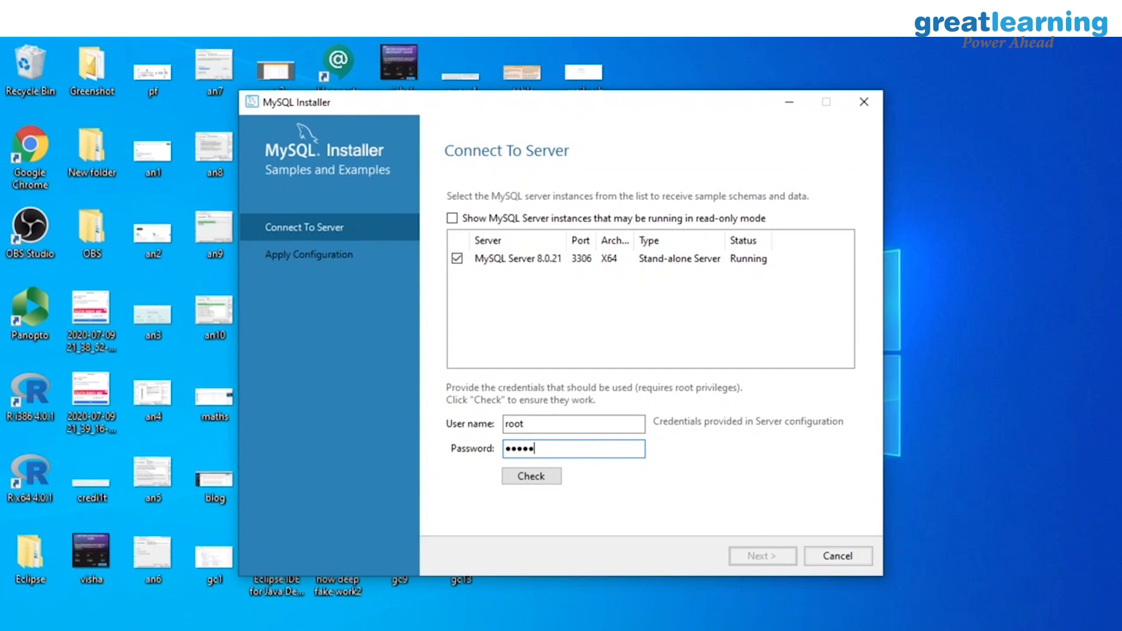
left_click(514, 476)
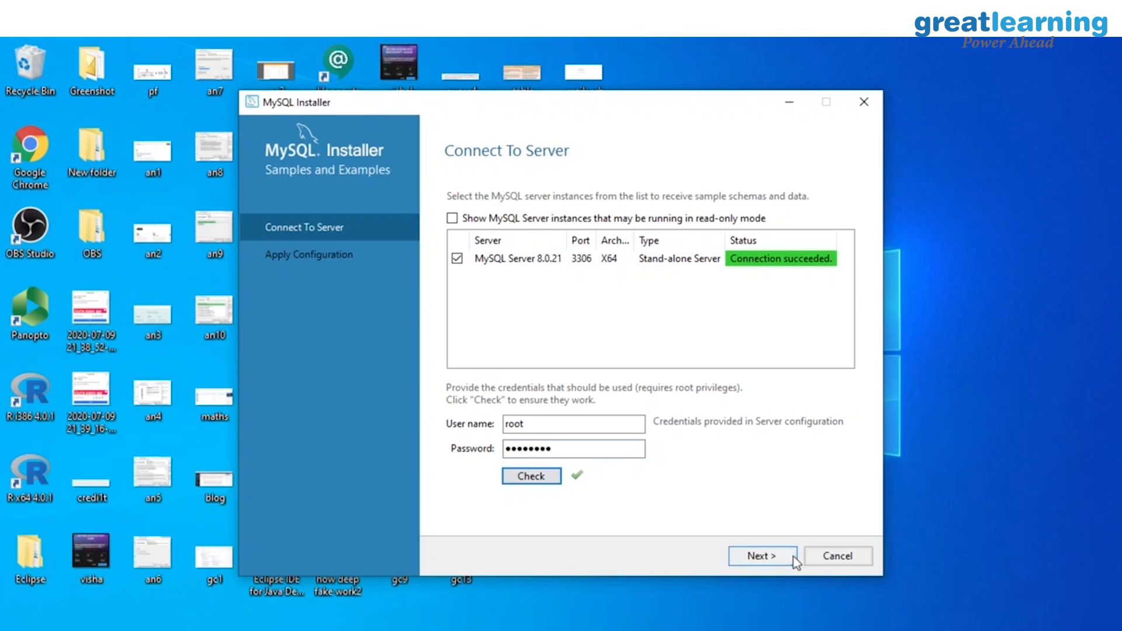
Step: Run the sample schema scripts and check their progress in the configuration log
left_click(789, 560)
left_click(789, 560)
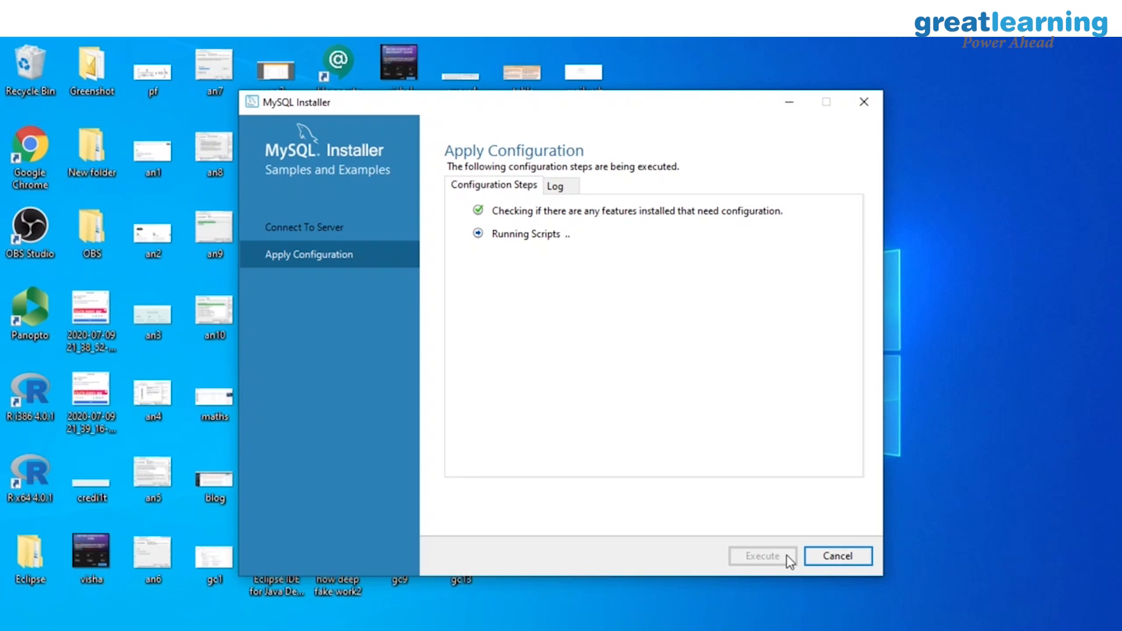
left_click(555, 186)
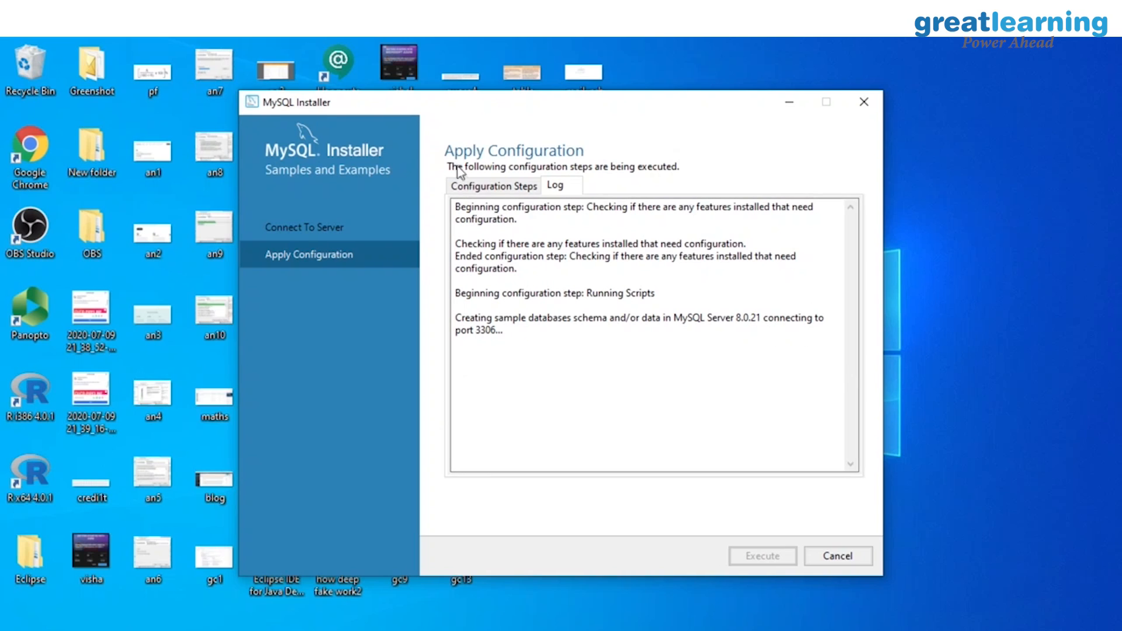
left_click(478, 186)
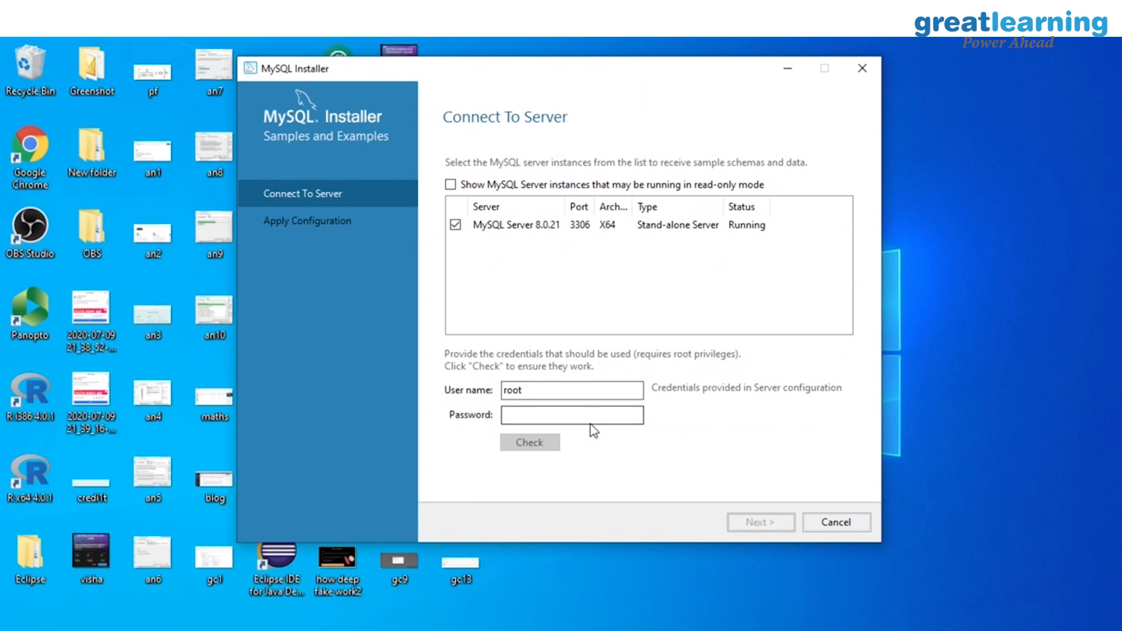
Step: Re-verify the root connection, run the sample scripts and finish through to Installation Complete
left_click(586, 416)
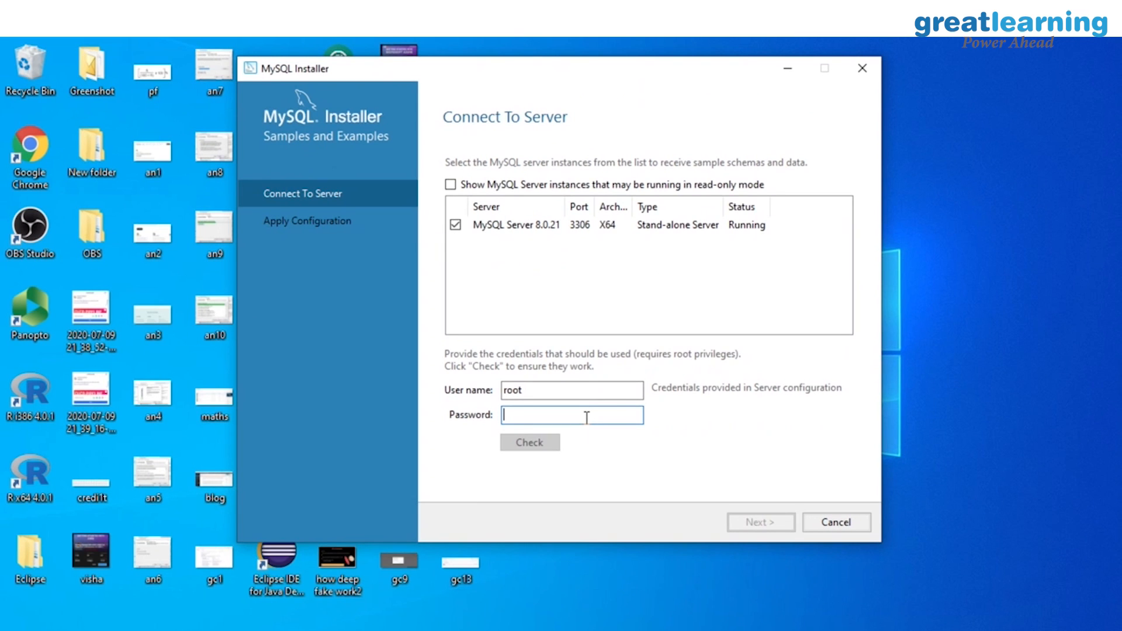
type("*****")
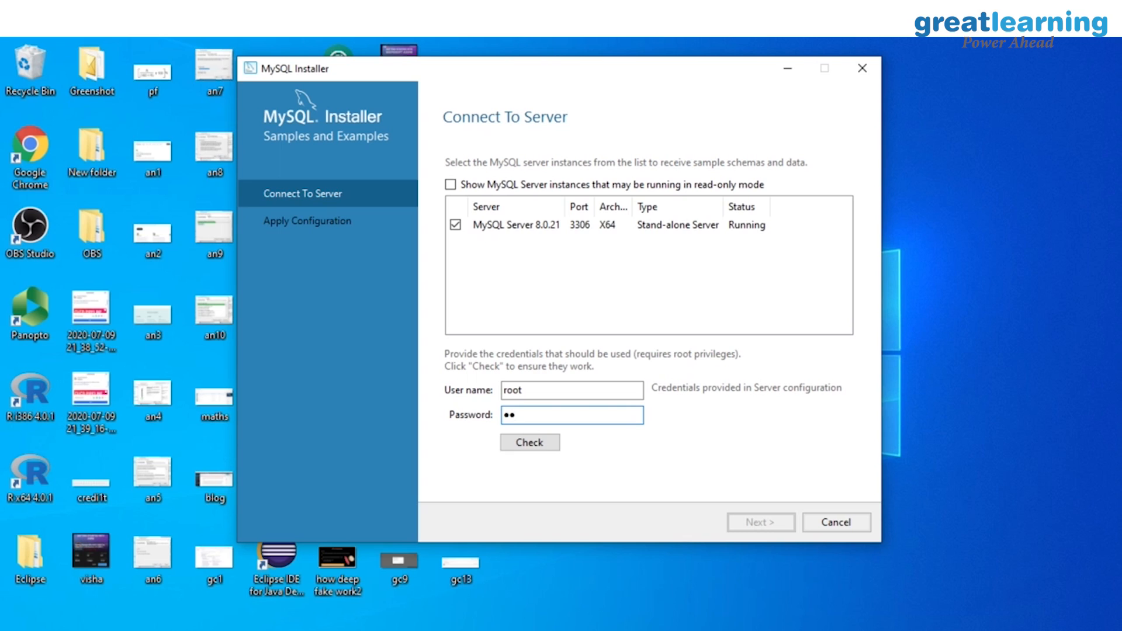
type("***")
left_click(524, 444)
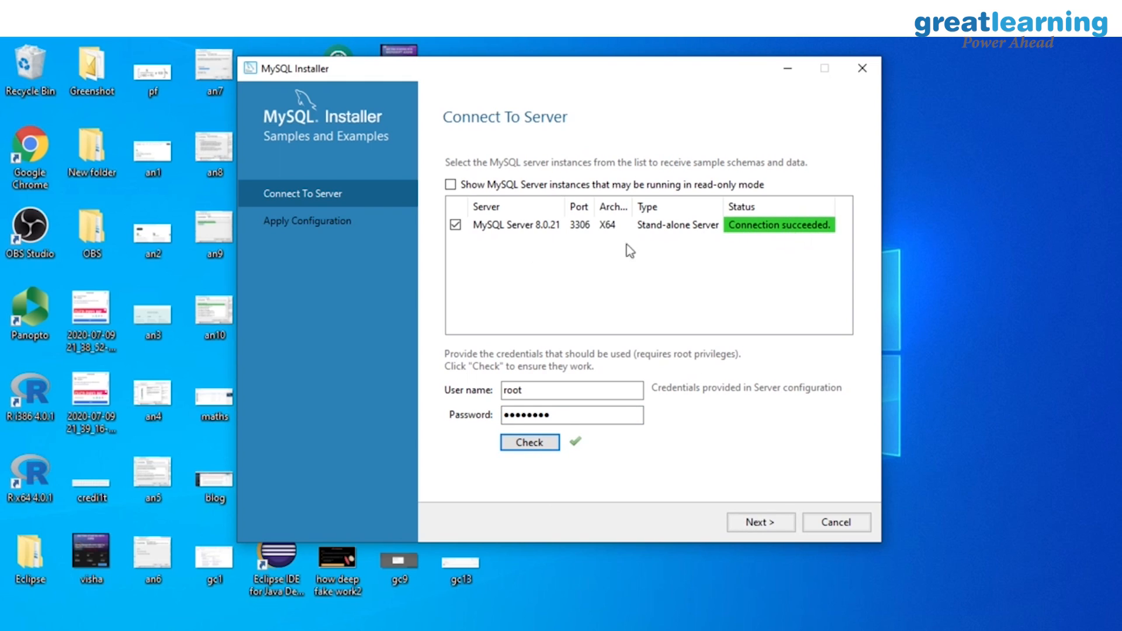
left_click(740, 529)
left_click(741, 529)
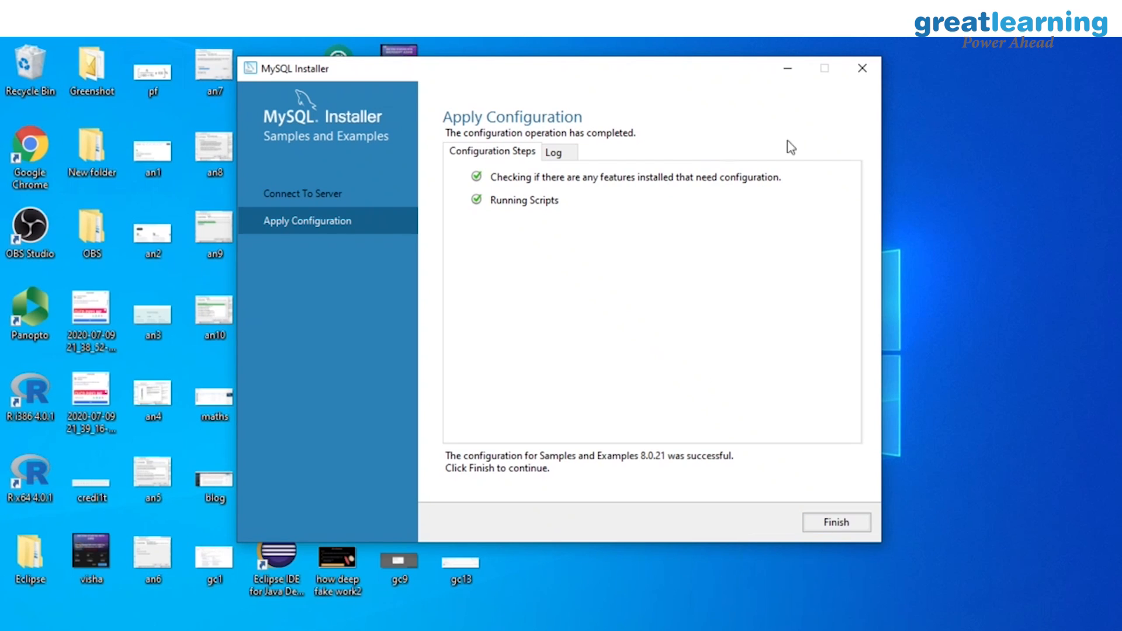
left_click(828, 525)
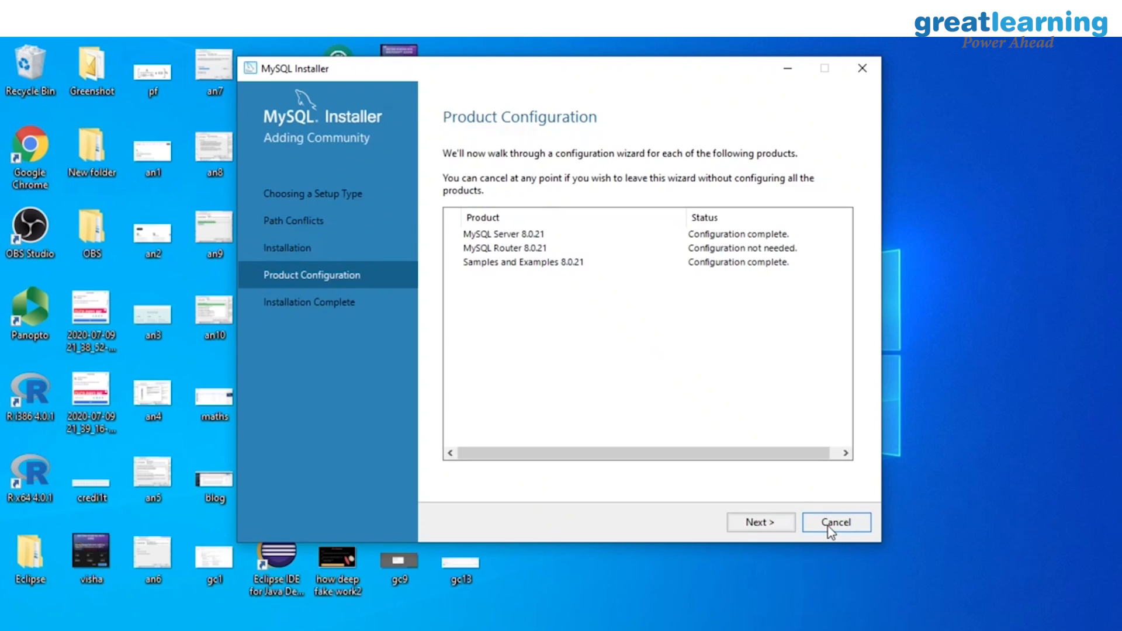
left_click(774, 528)
Step: Close the installer and try exiting MySQL Shell with quit, which fails, then \q
left_click(820, 529)
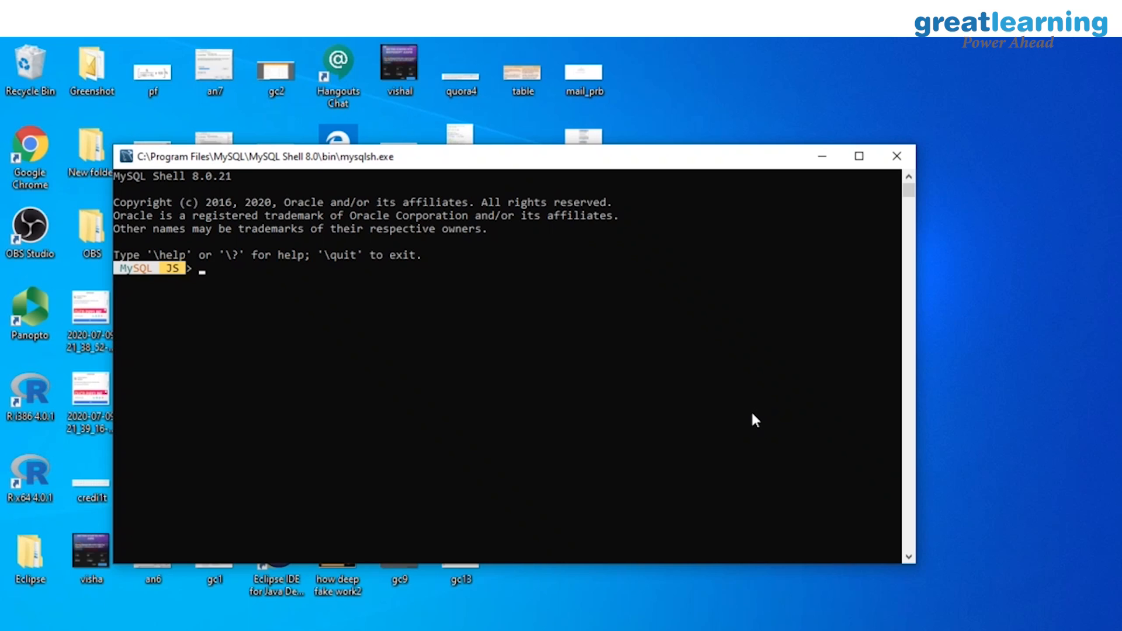
type("quit")
key("Return")
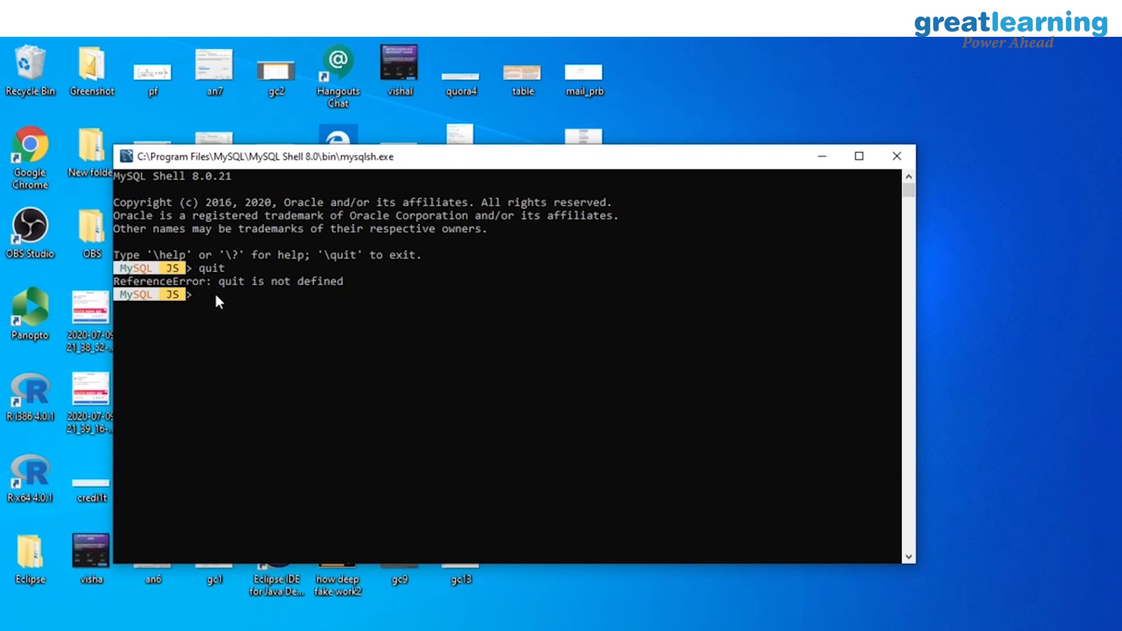
type("\\q")
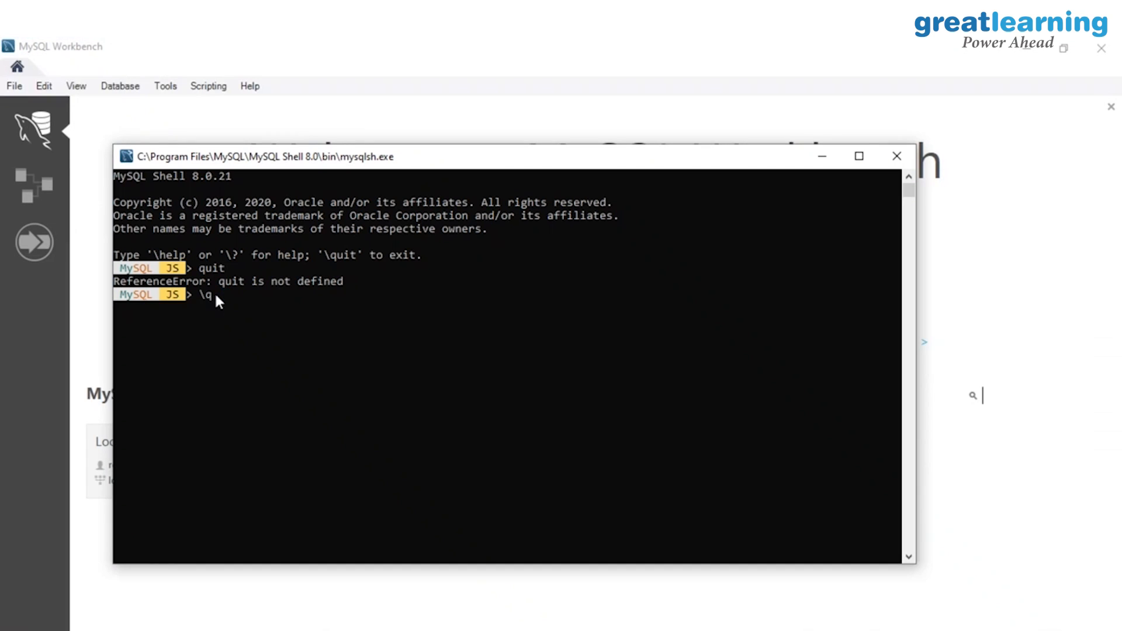
Step: Close MySQL Shell and open the Local instance MySQL80 connection in Workbench
left_click(896, 164)
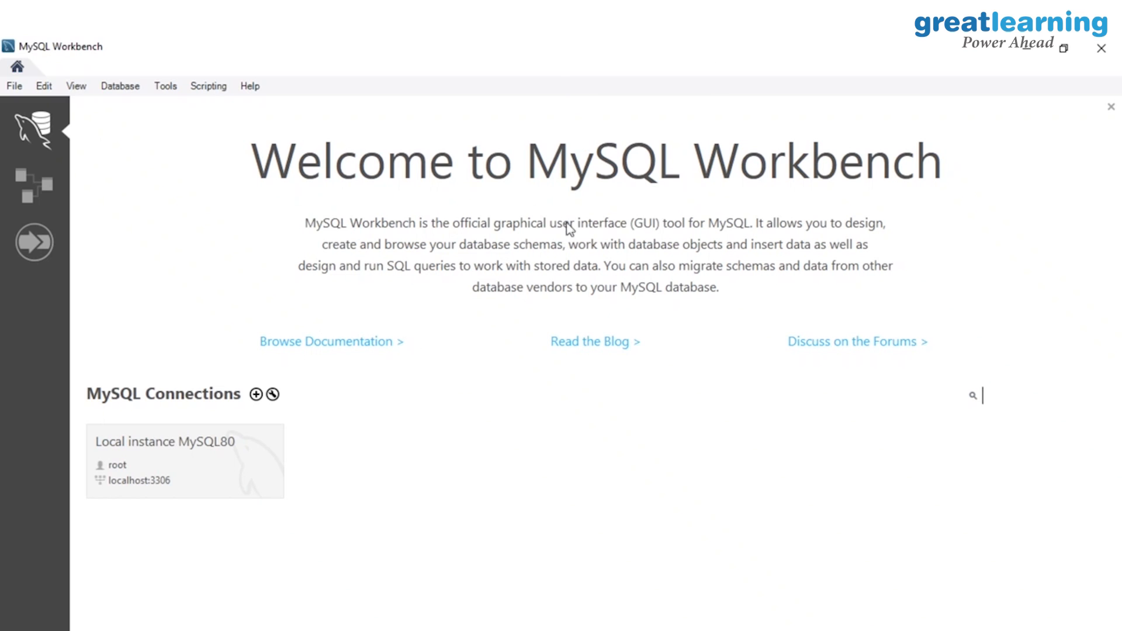
left_click(192, 472)
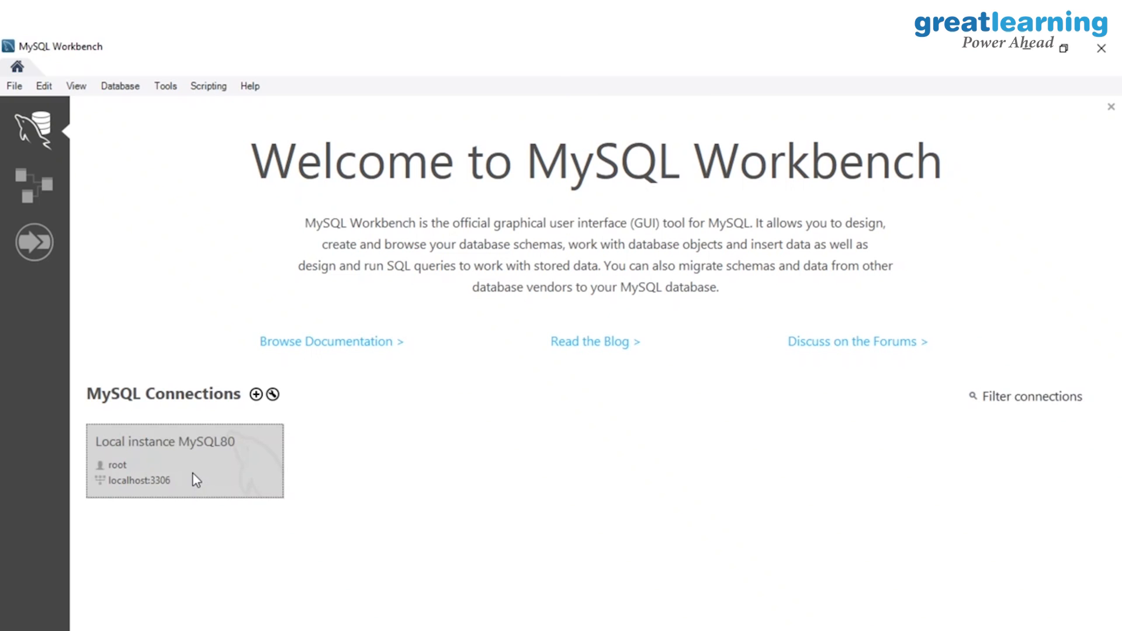